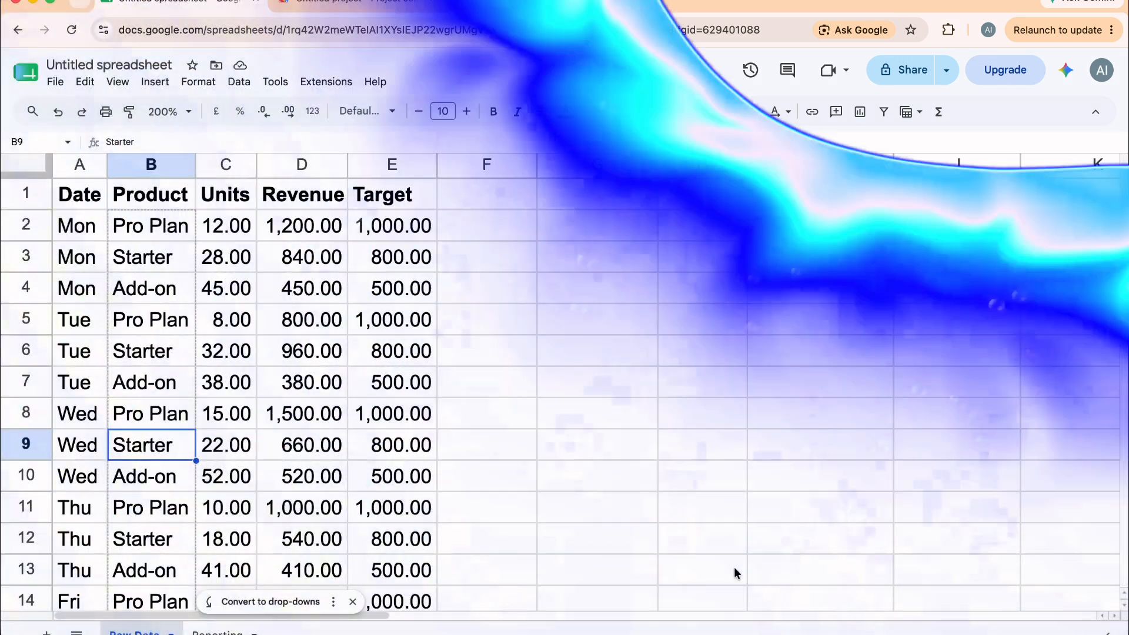
Browse the sales table on the Raw Data sheet and switch between the Raw Data and Reporting sheets
scroll(272, 430, down, 3)
scroll(217, 361, up, 3)
click(217, 361)
click(288, 417)
click(320, 485)
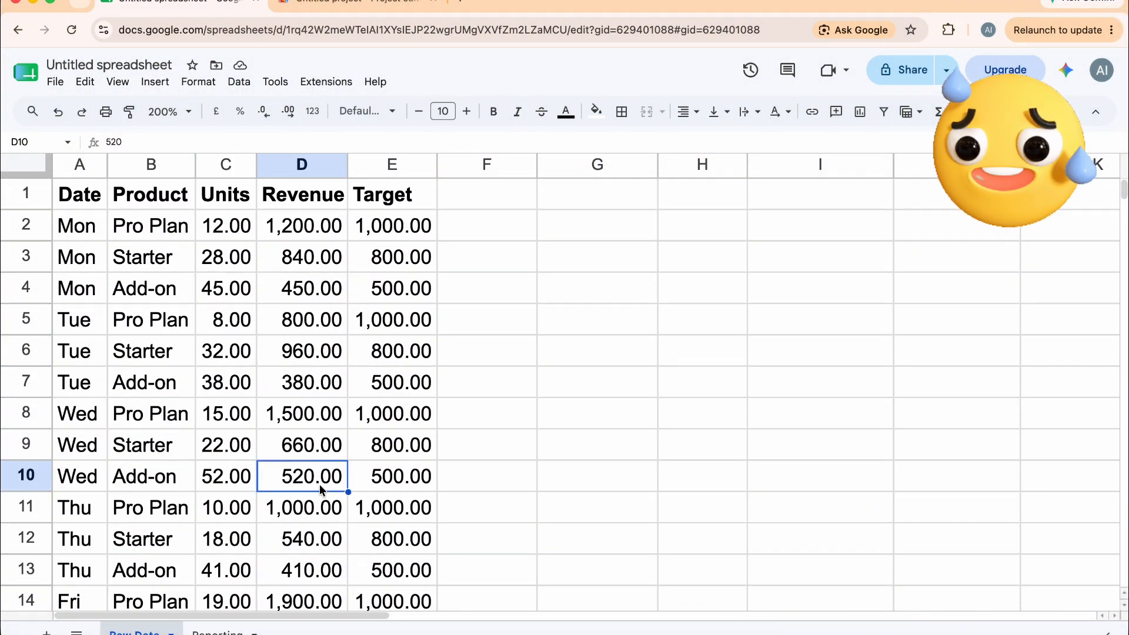
click(217, 633)
click(134, 633)
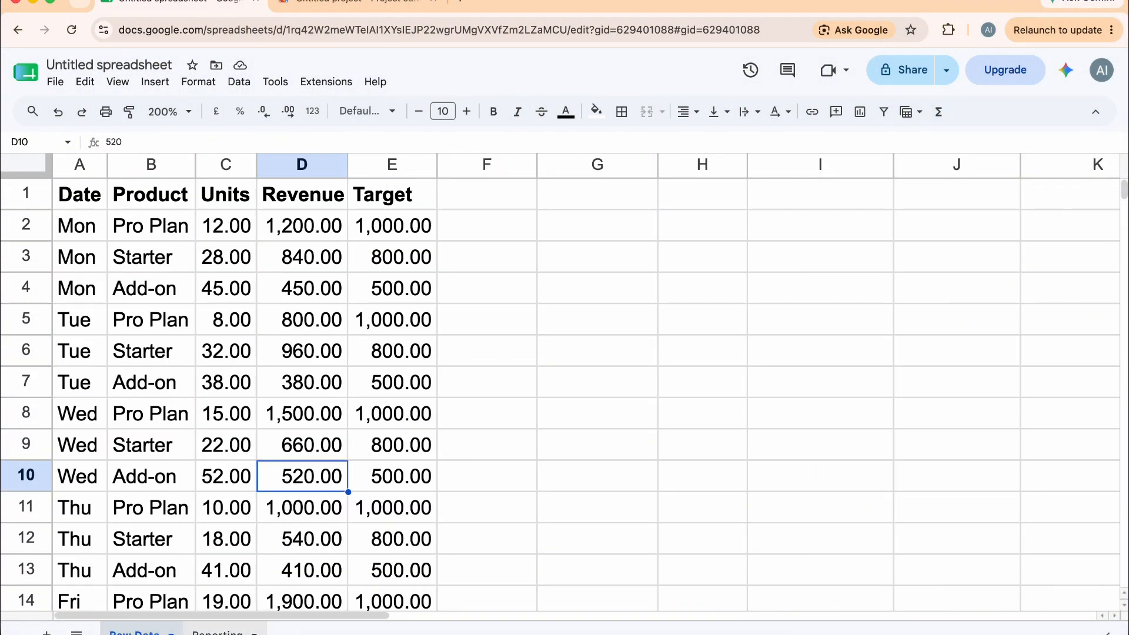
Enter the heading Reporting in cell A1 of the Reporting sheet
click(218, 633)
click(155, 196)
text(report)
key(BackSpace)
key(BackSpace)
key(BackSpace)
key(BackSpace)
key(BackSpace)
key(BackSpace)
text(R)
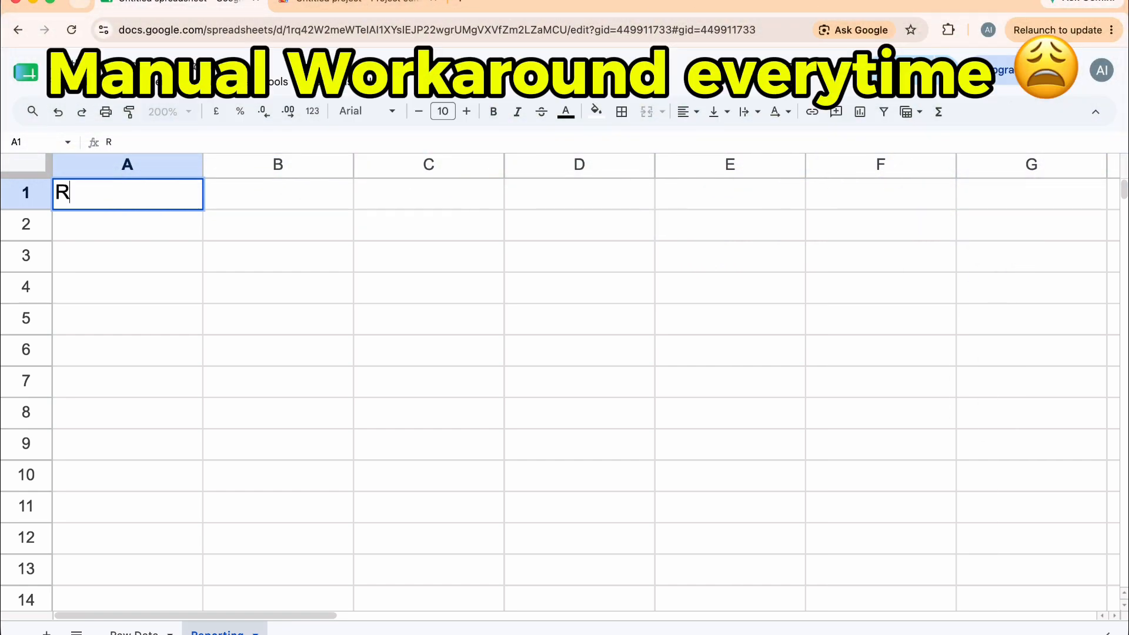
text(eporting)
key(Return)
Create a pivot table from the range 'Raw Data'!A1:E16 on a new sheet
click(134, 633)
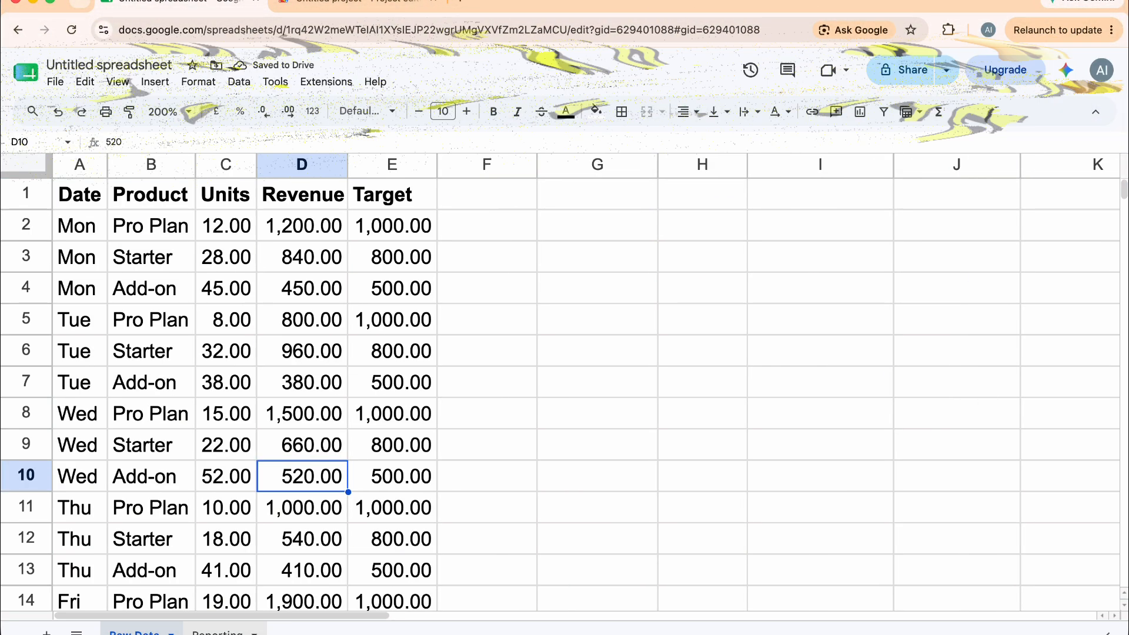
click(217, 632)
click(134, 633)
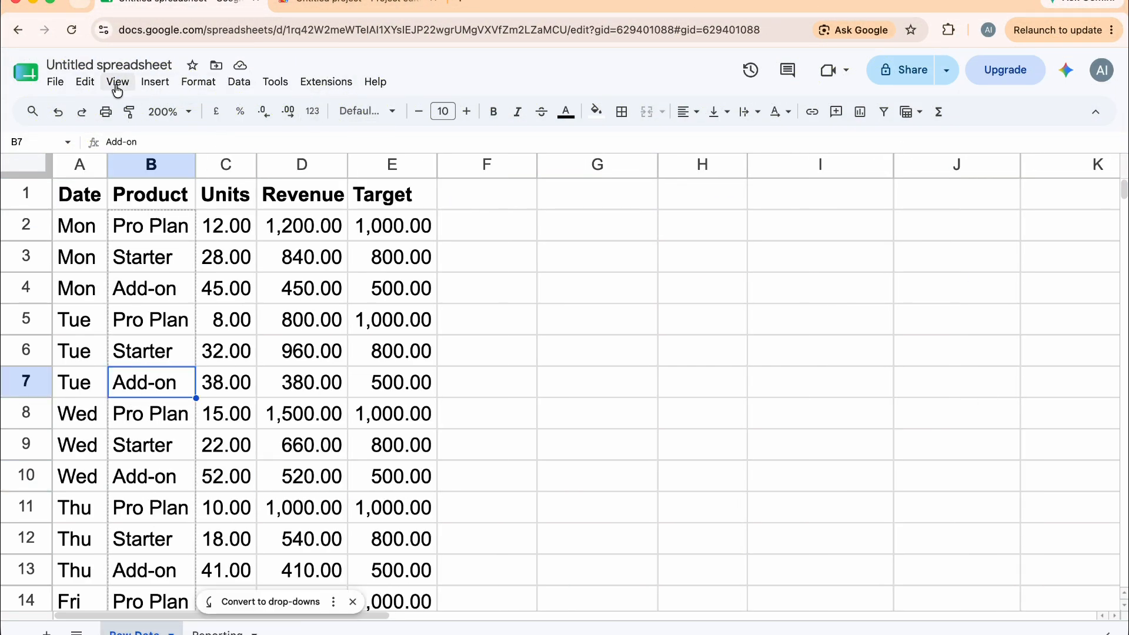
click(155, 82)
click(222, 277)
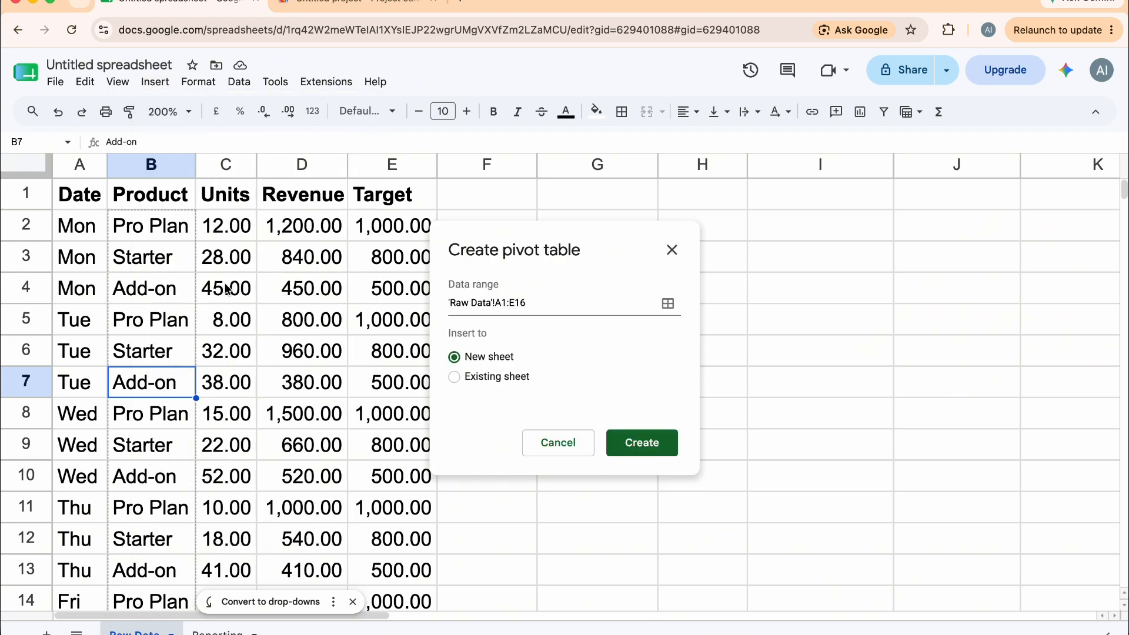
click(642, 443)
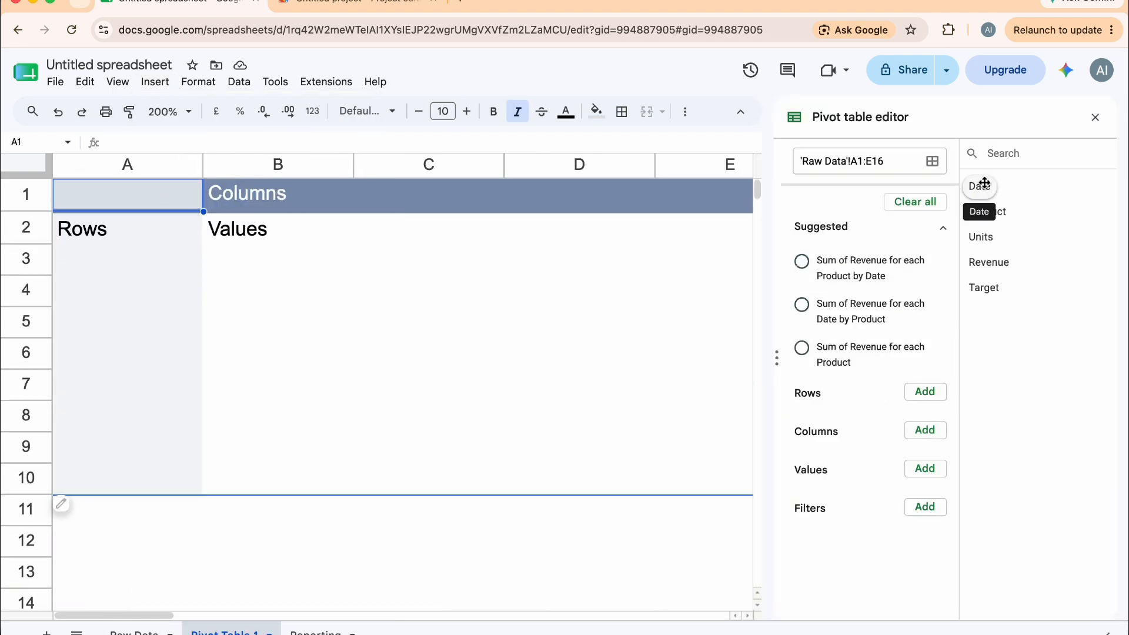
Drag the Product and Revenue fields into the pivot table's rows and close the stray Dictionary window
drag(990, 213, 125, 318)
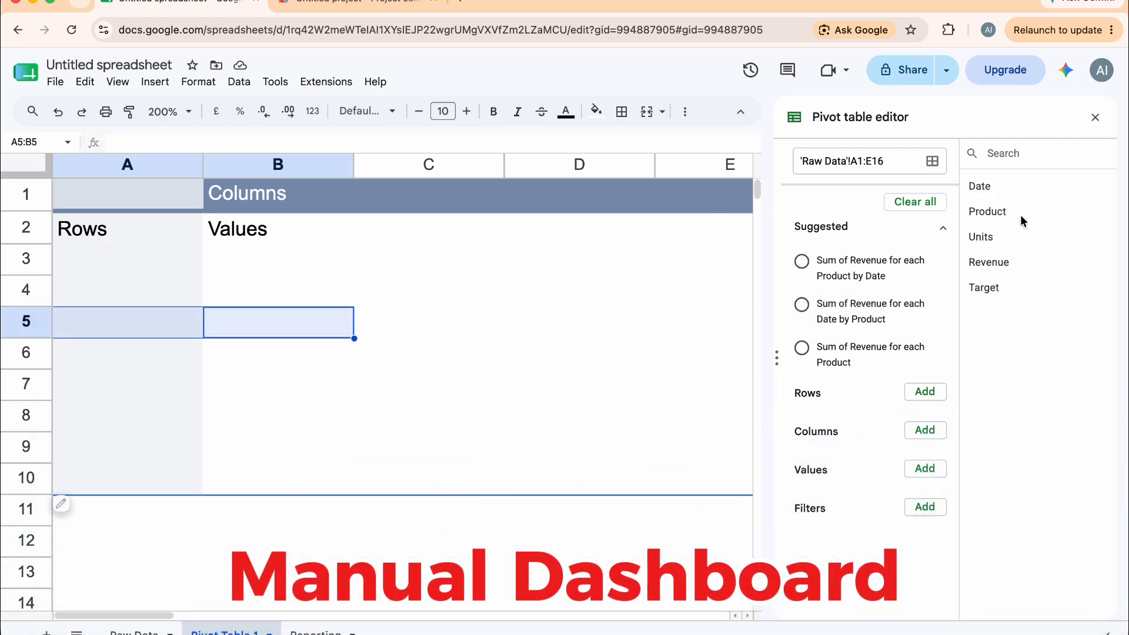
drag(983, 215, 810, 425)
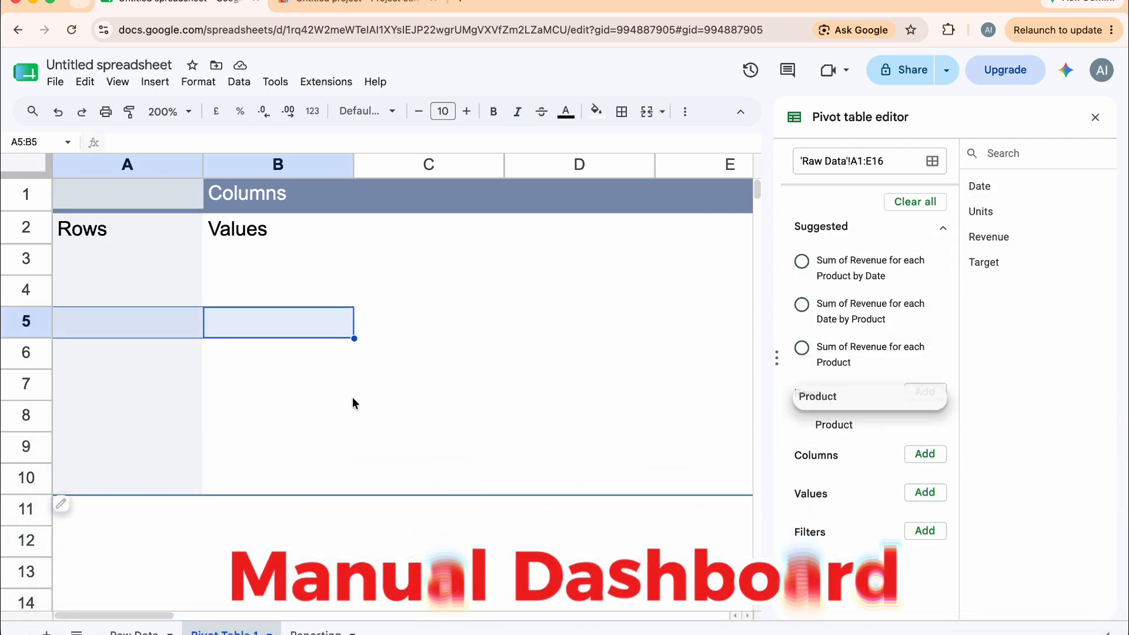
drag(1019, 268, 873, 439)
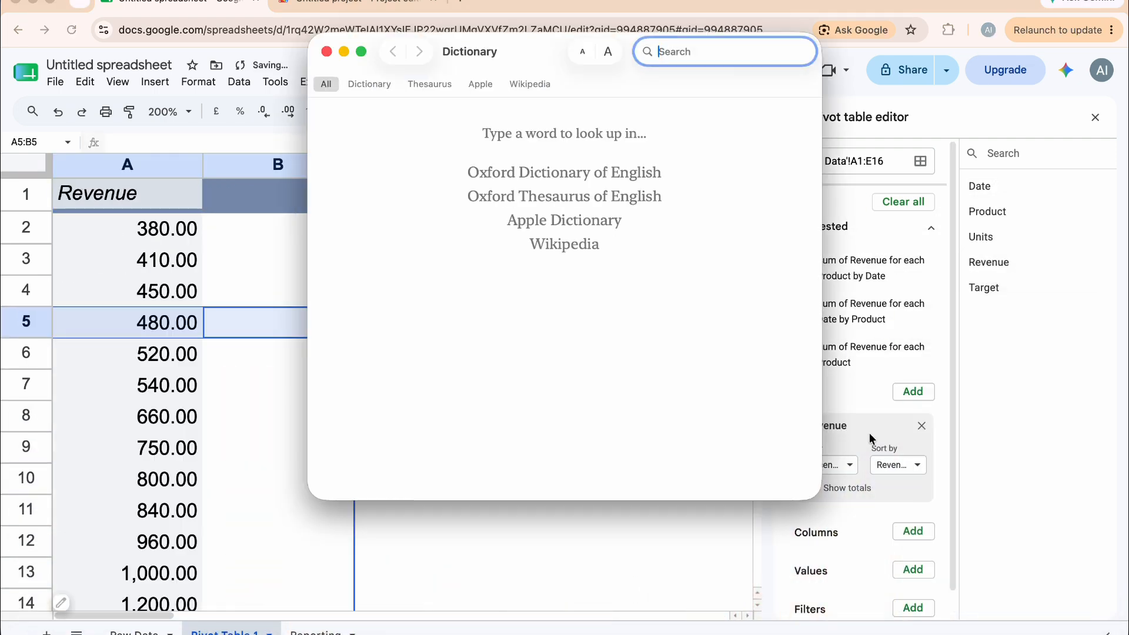
click(327, 52)
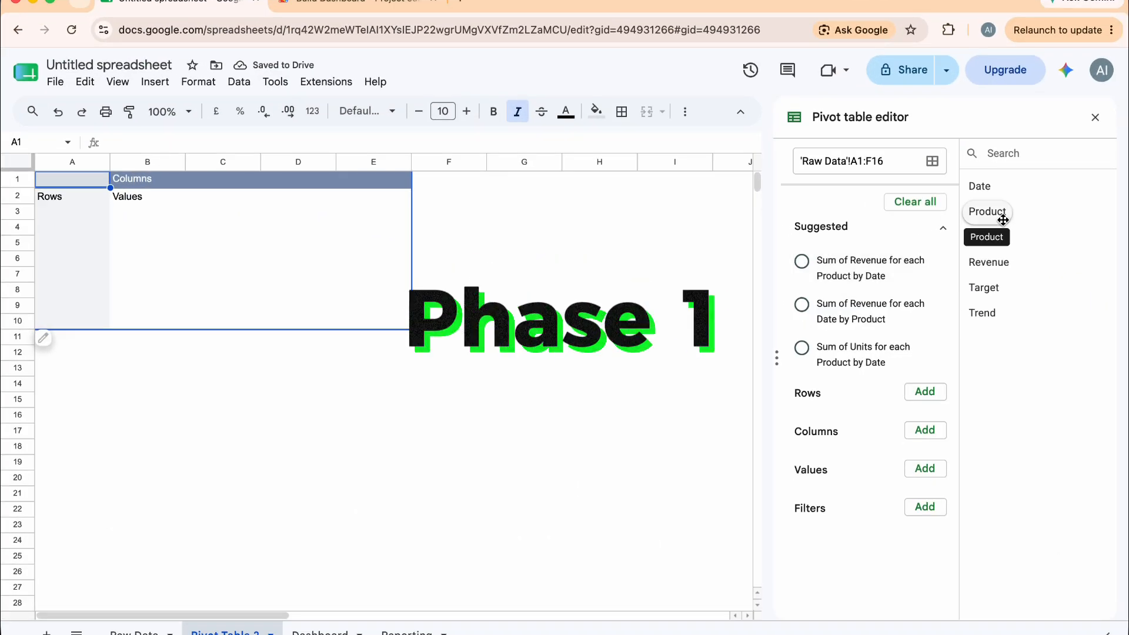
Add Product as the row field of the second pivot table
drag(994, 212, 834, 396)
click(923, 391)
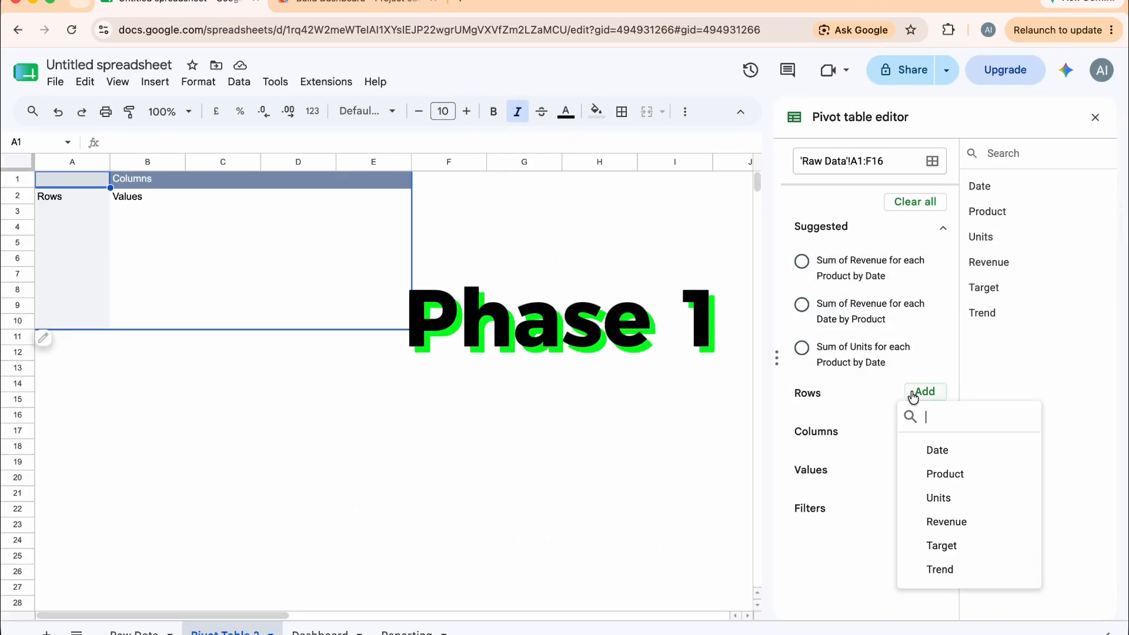
click(938, 471)
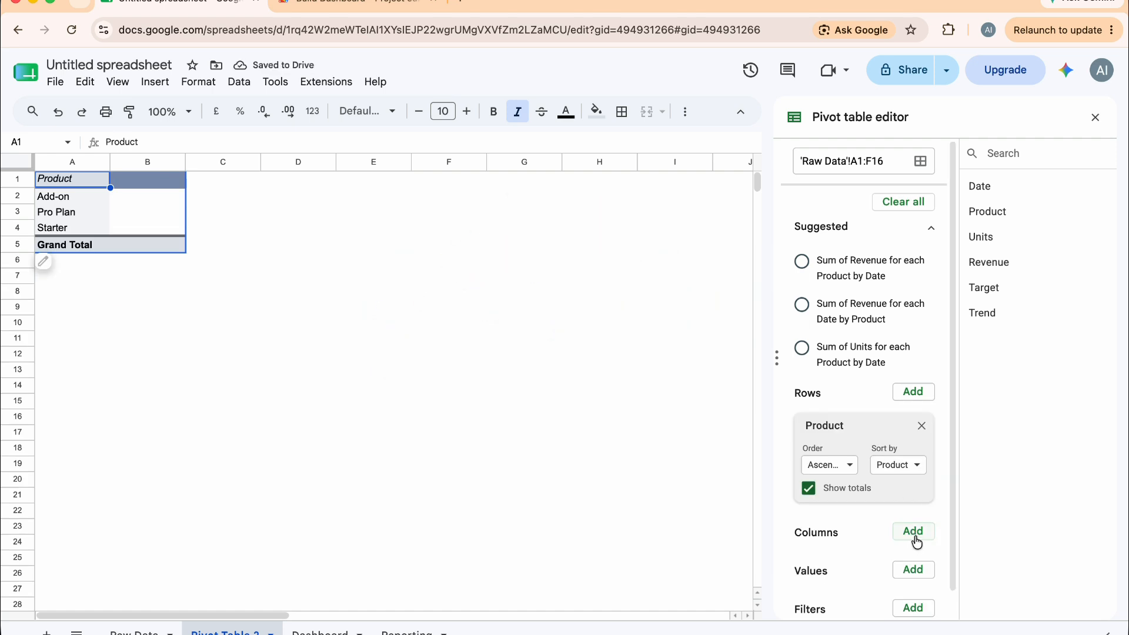
Add Revenue to the pivot table's columns and as a summed value
click(912, 531)
click(966, 462)
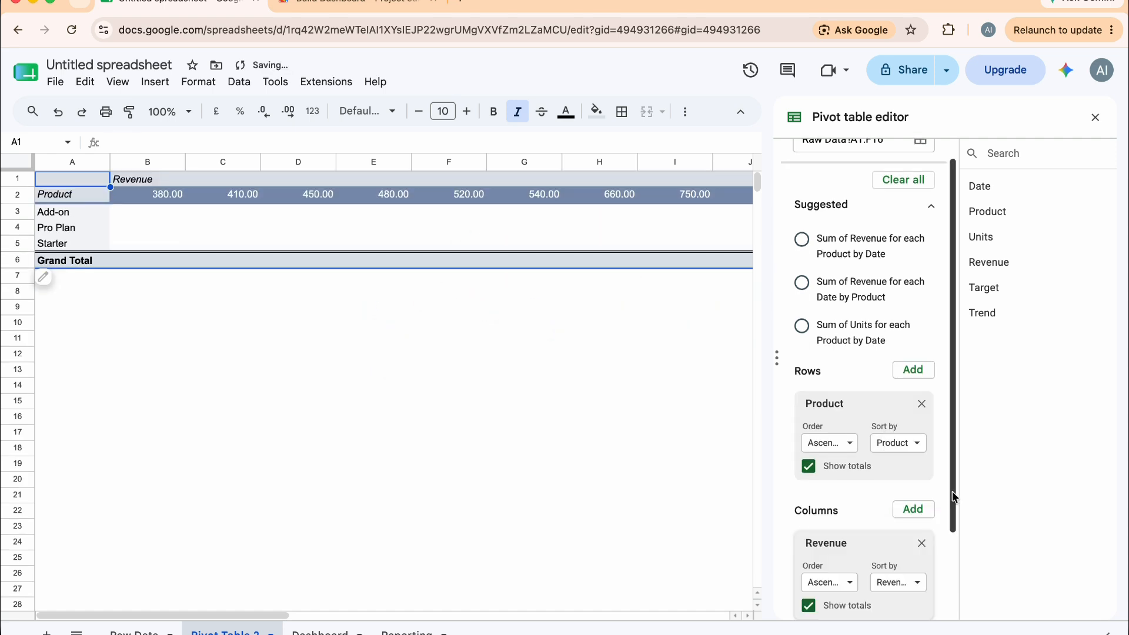
scroll(920, 541, down, 2)
click(912, 543)
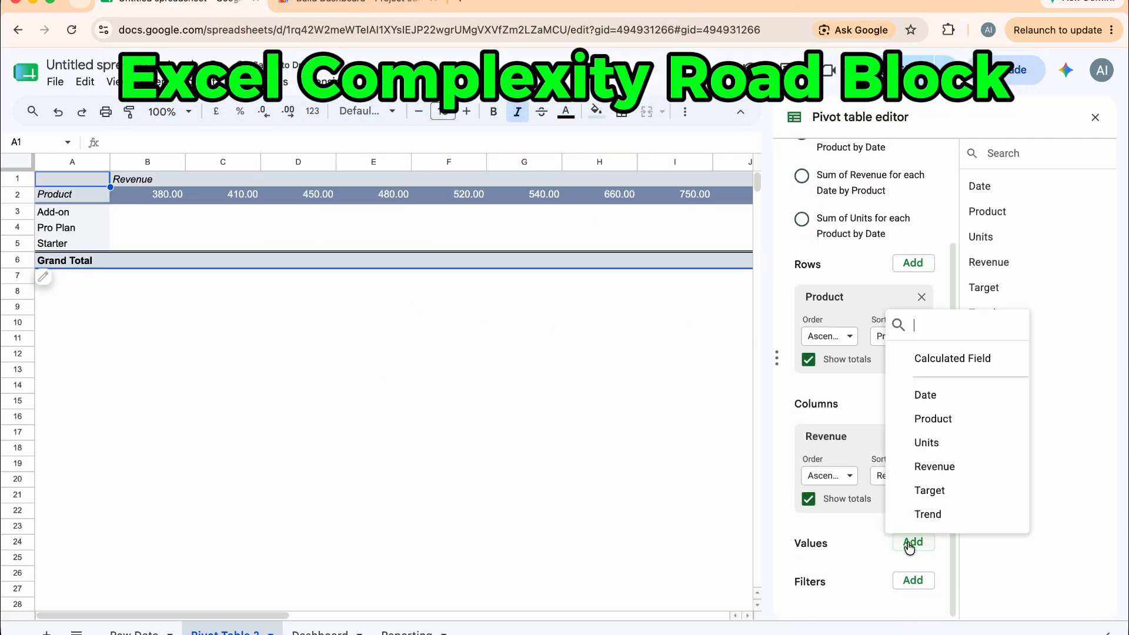
click(959, 471)
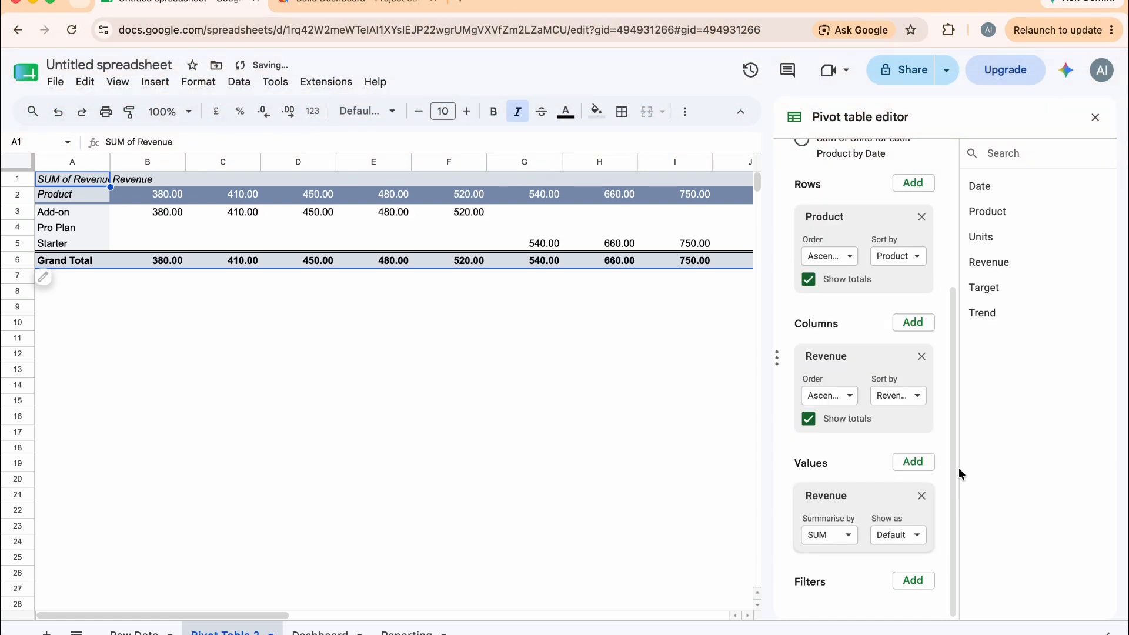
Replace the Revenue column field with Units
click(921, 356)
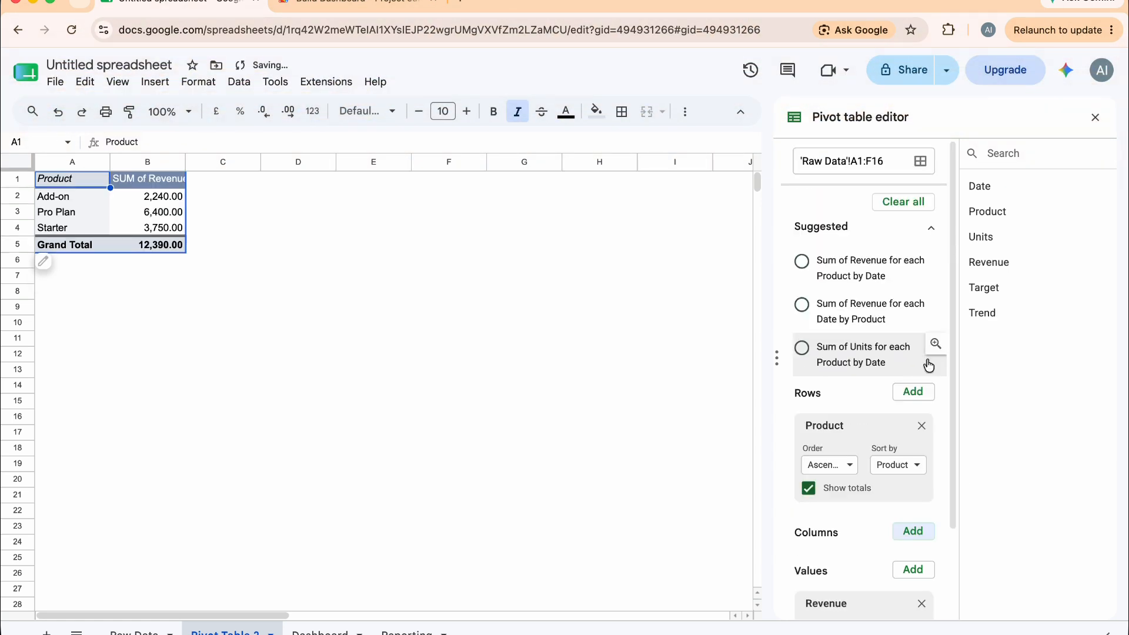
click(913, 531)
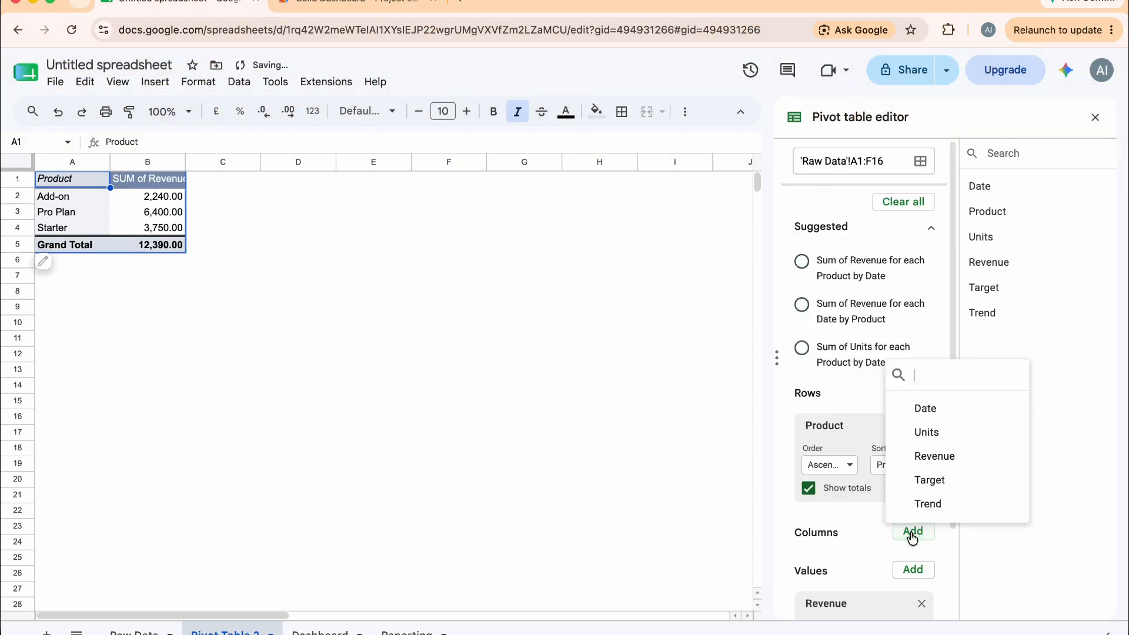
click(971, 433)
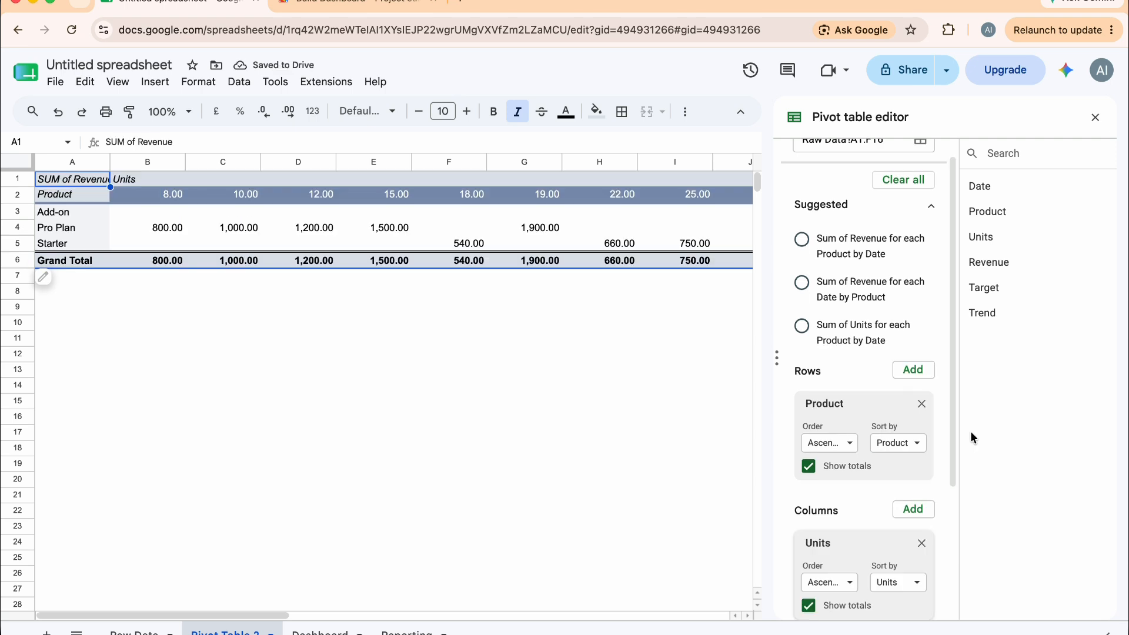
Remove the Units column field and add Date as the column field instead
scroll(588, 326, down, 3)
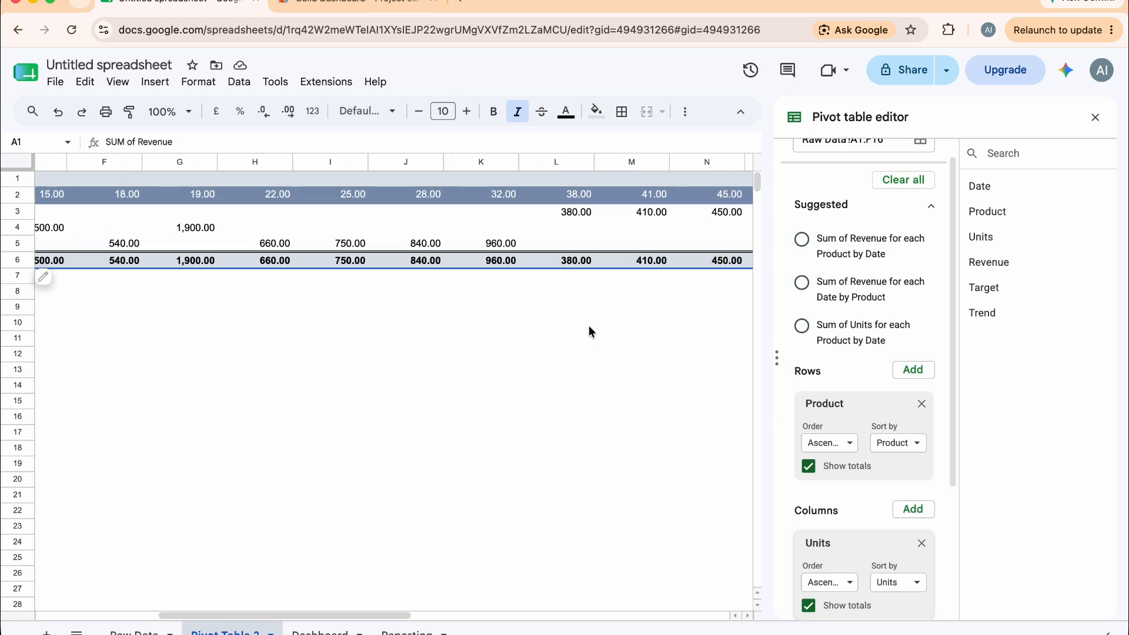
scroll(588, 326, up, 3)
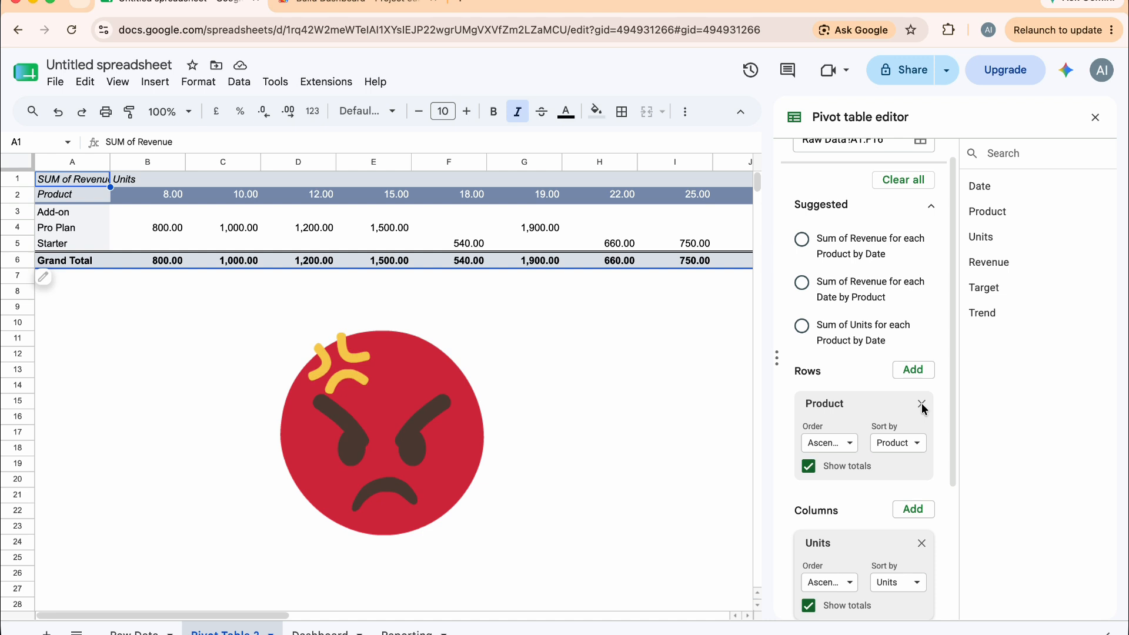
click(921, 542)
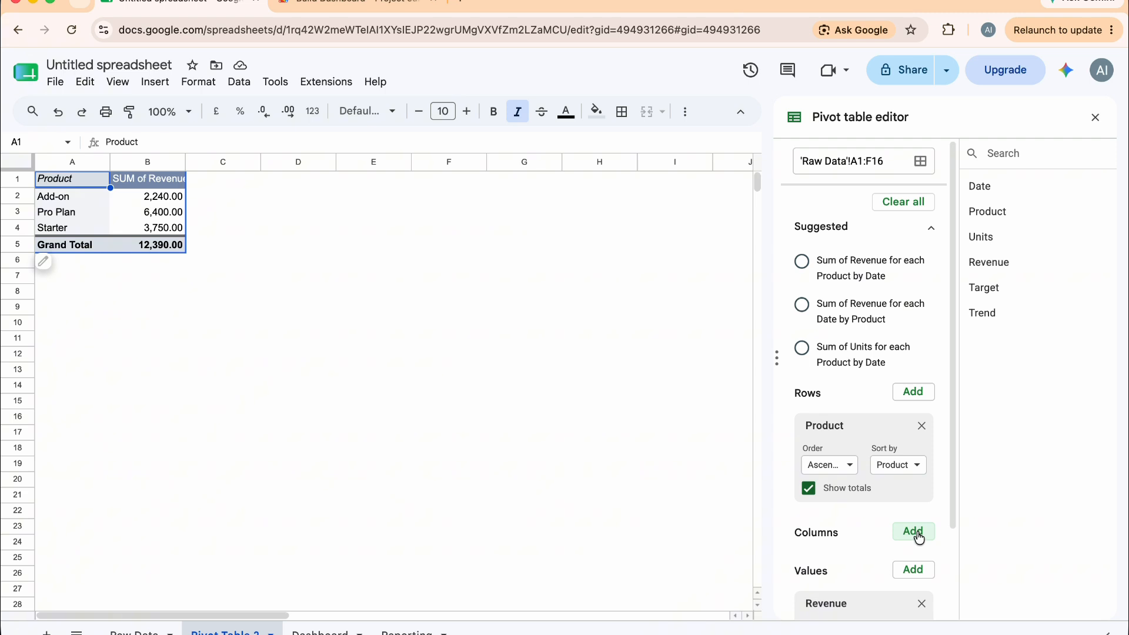
click(914, 531)
click(950, 404)
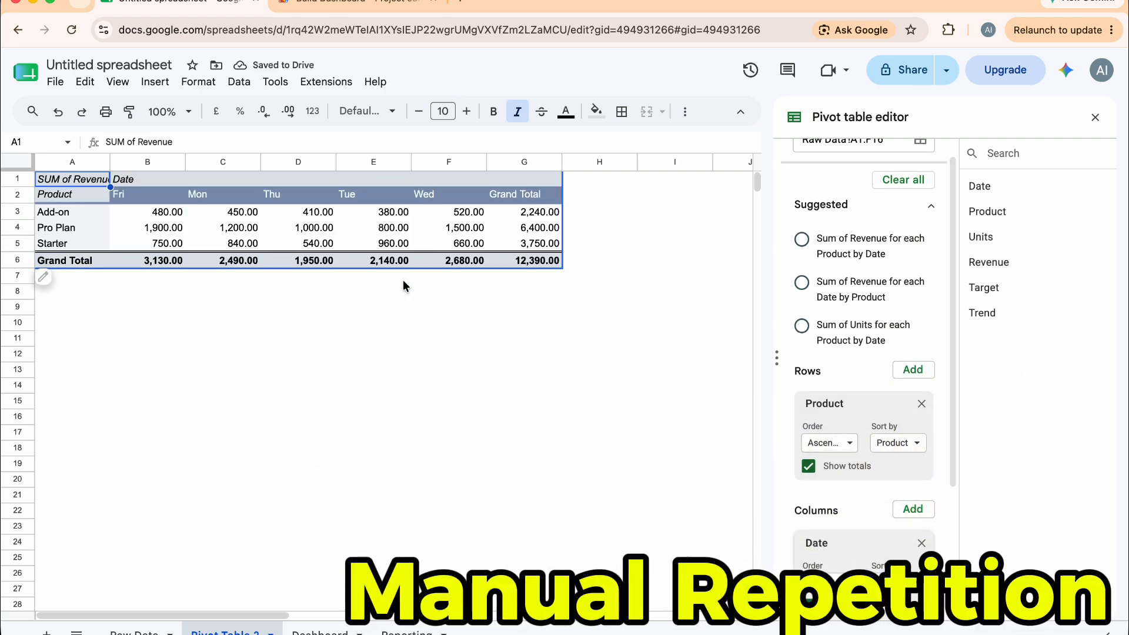
Clear the pivot table, apply each of the three suggested summaries in turn, and clear all fields again
click(805, 240)
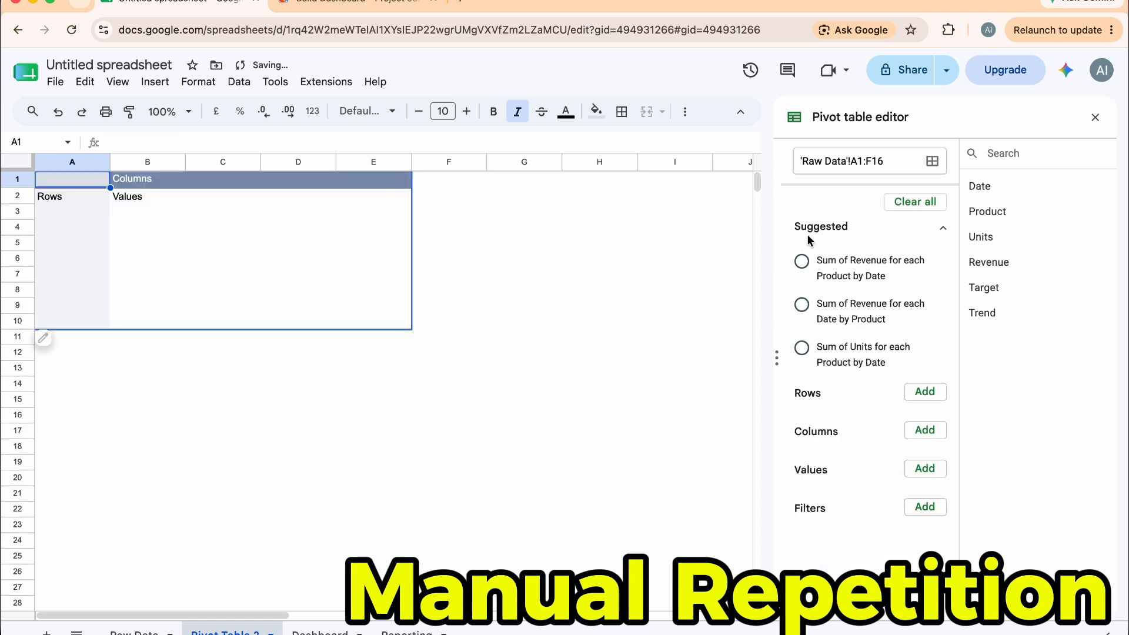
click(802, 269)
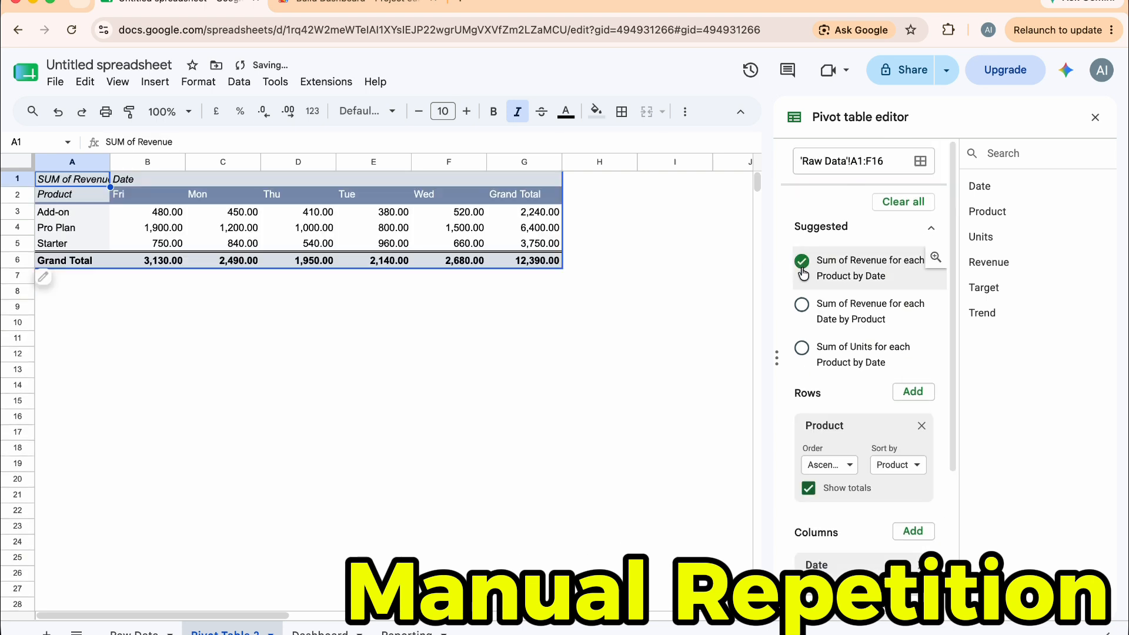
click(802, 305)
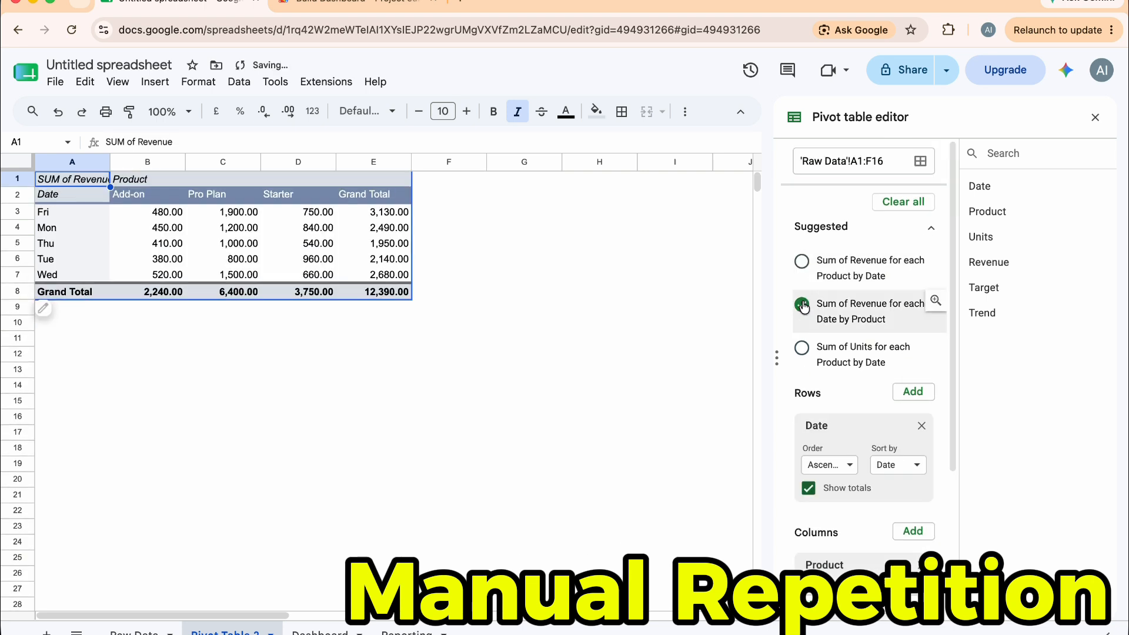
click(802, 347)
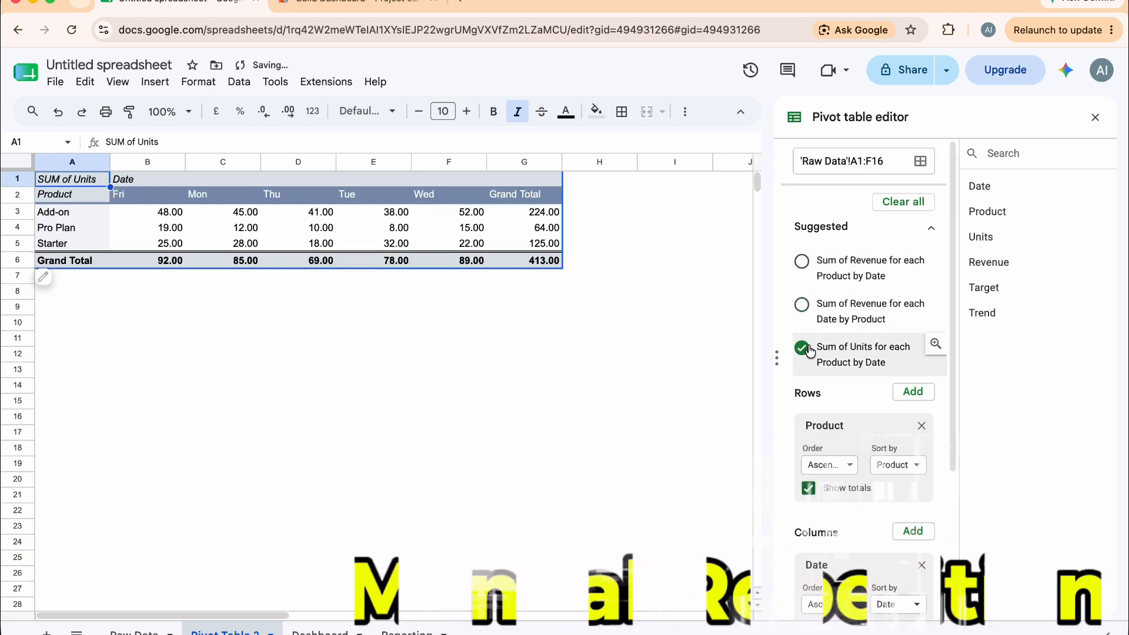
click(916, 207)
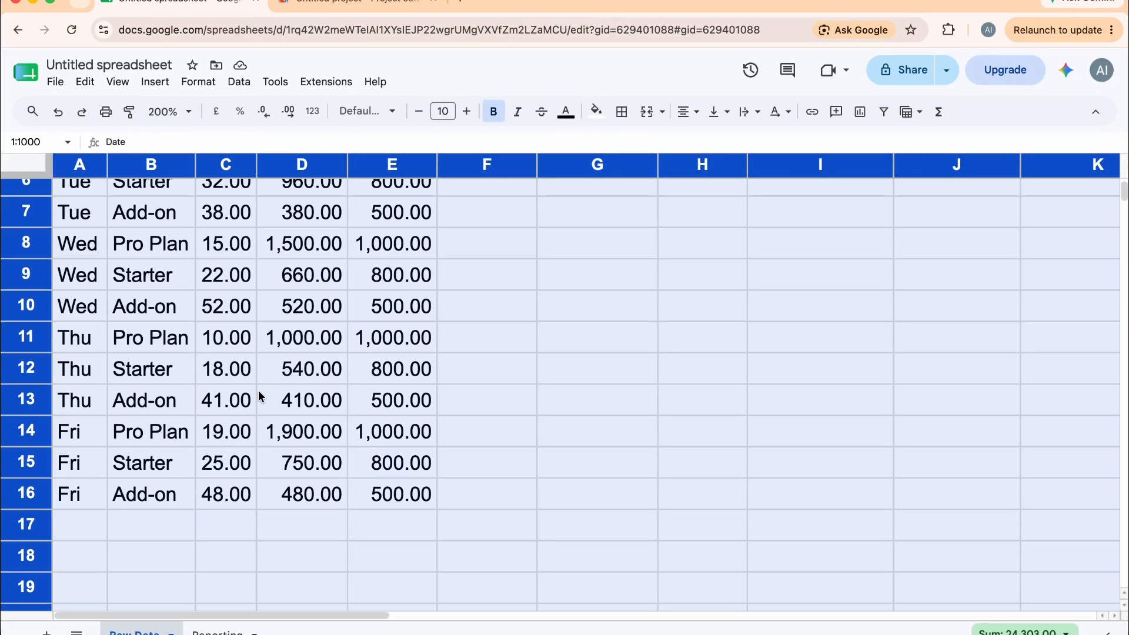
Review the Raw Data sheet's headers and first data row cell by cell
scroll(261, 397, up, 3)
scroll(261, 397, up, 3)
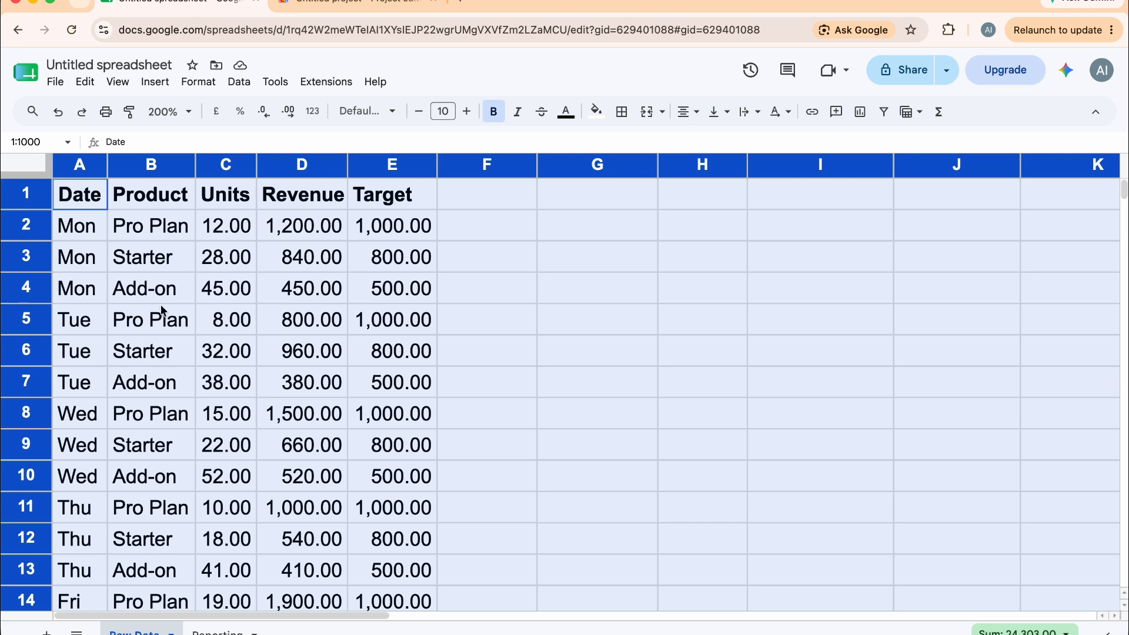
click(120, 254)
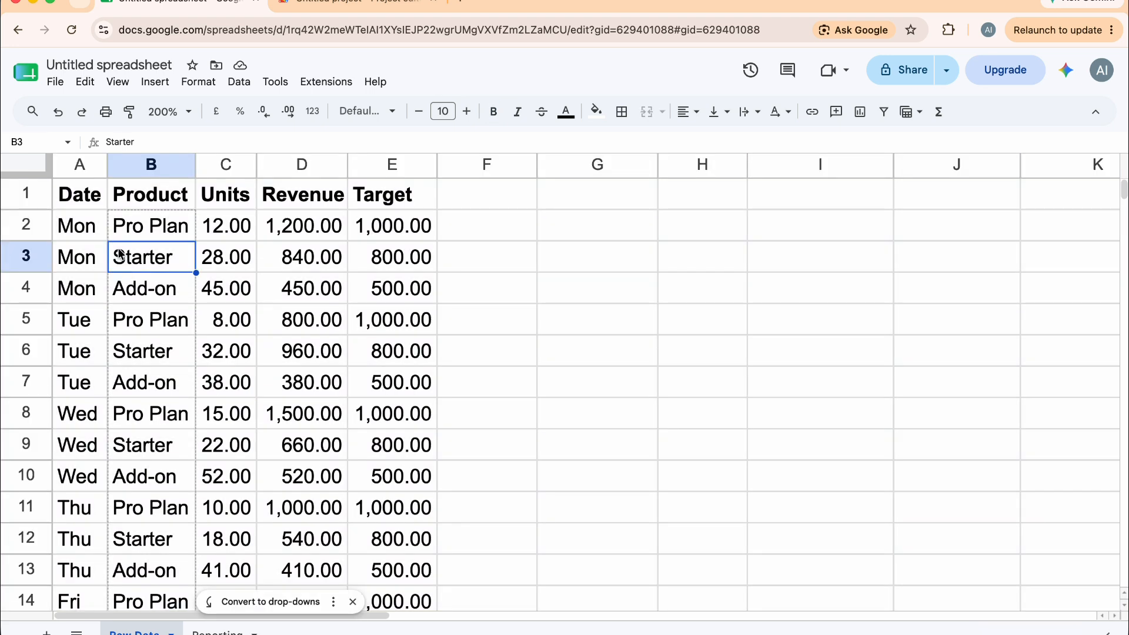
click(93, 224)
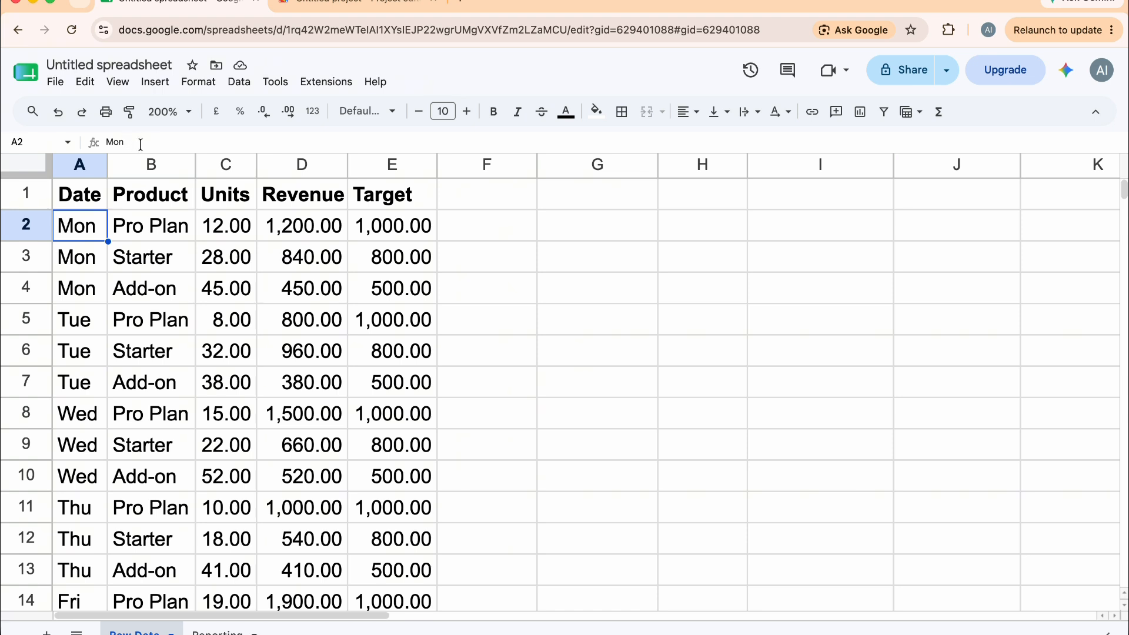
click(150, 230)
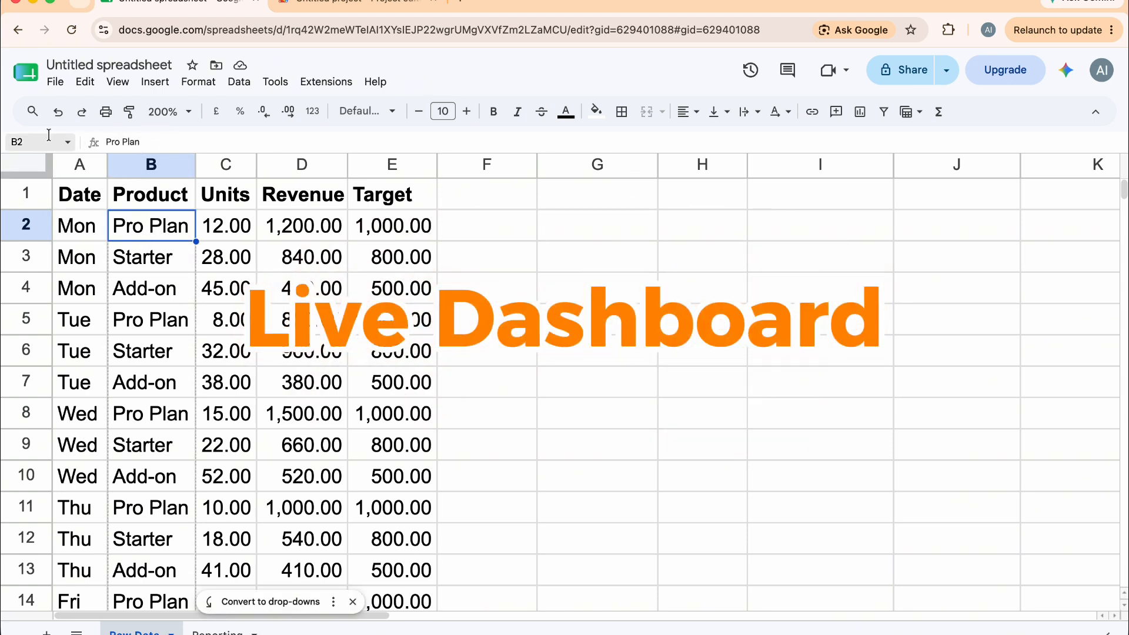
click(229, 215)
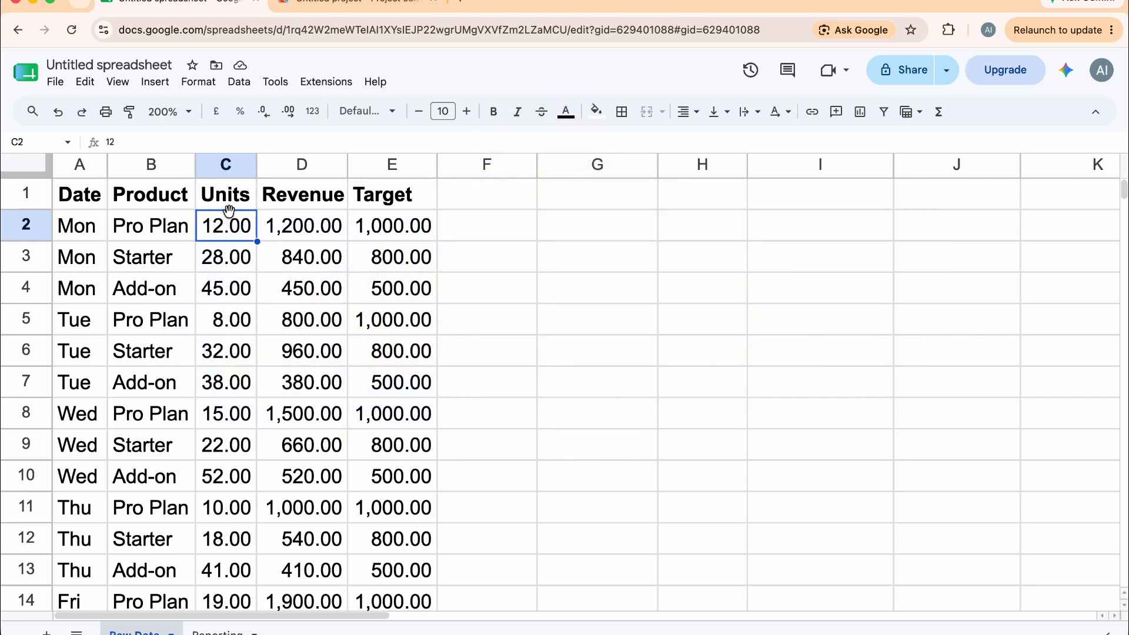
click(291, 232)
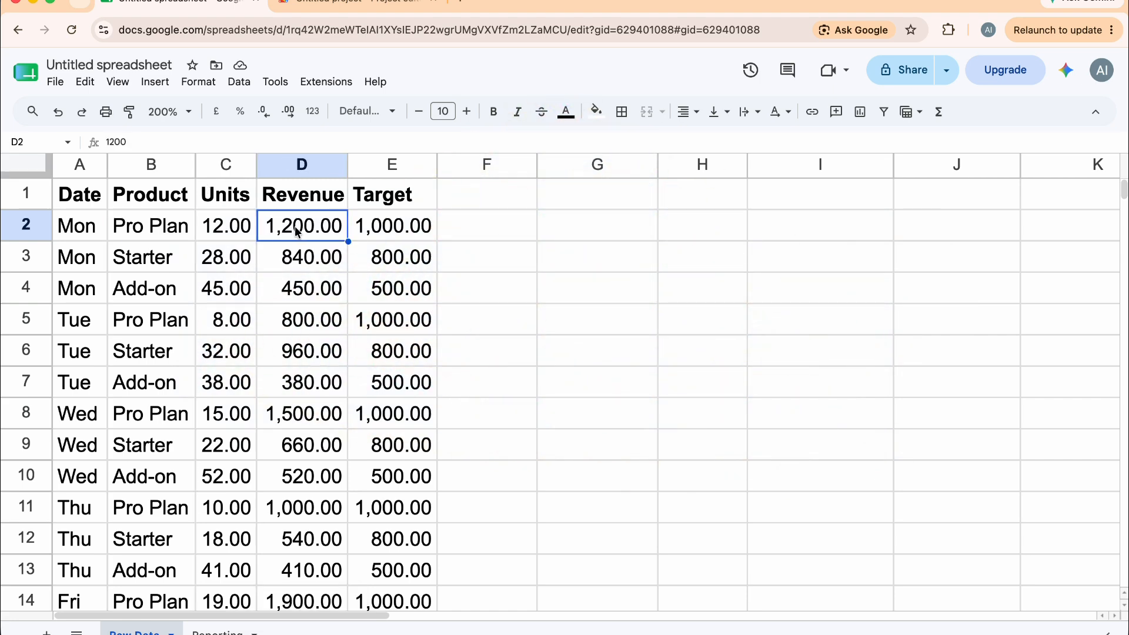
click(368, 233)
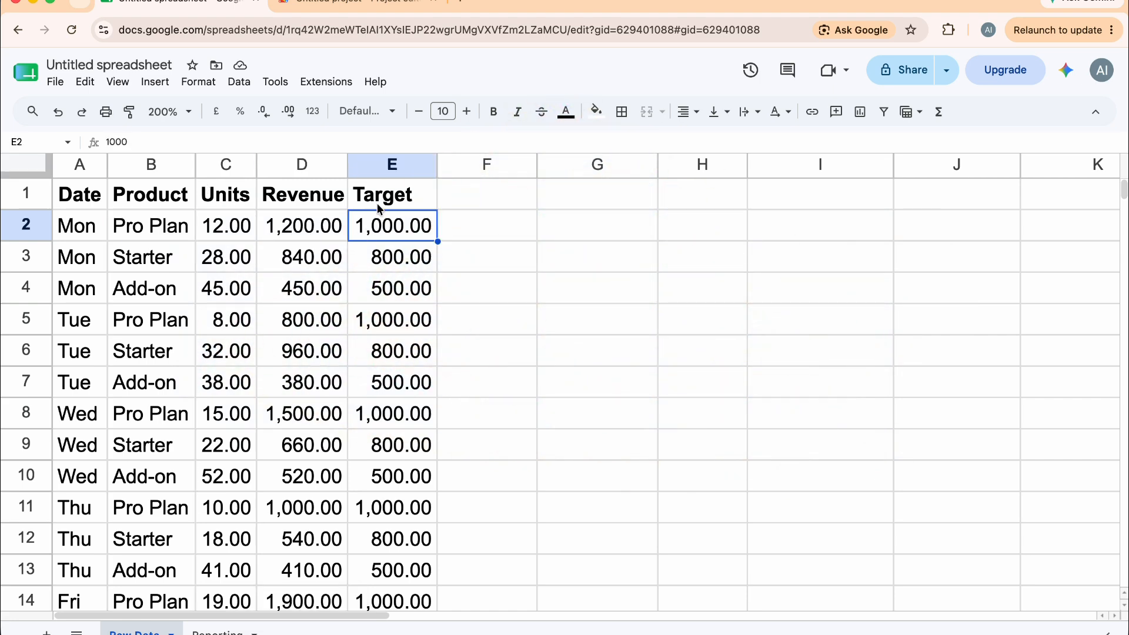
Examine the Raw Data sheet's column headers and scroll through all of its data rows
click(383, 203)
click(325, 198)
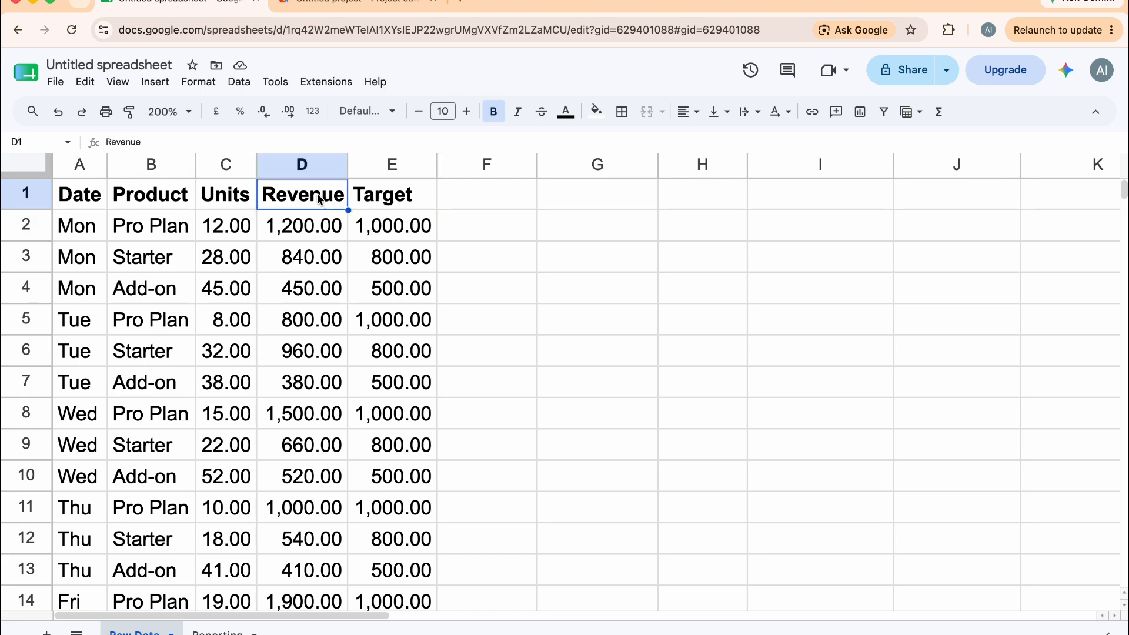
click(236, 195)
click(167, 196)
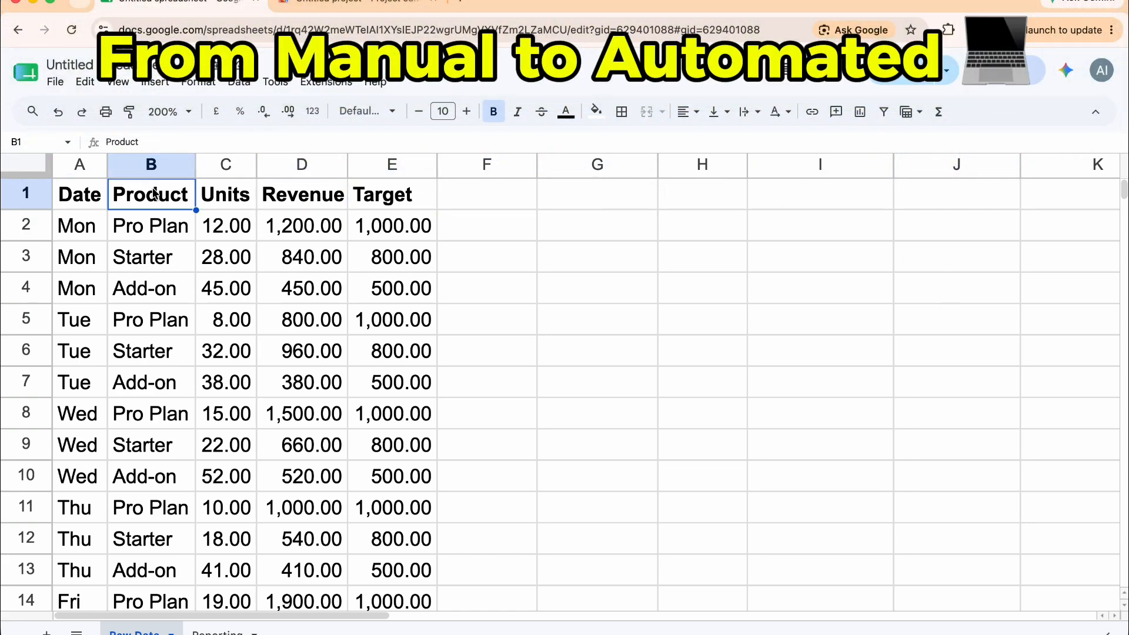
click(84, 196)
scroll(183, 347, down, 5)
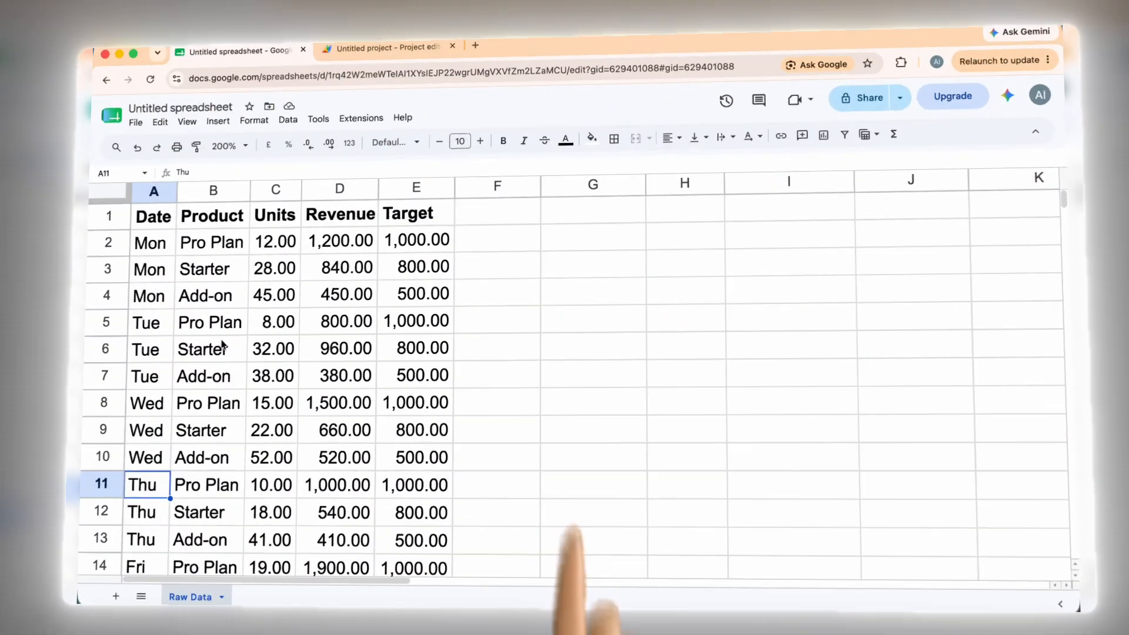
click(164, 347)
click(98, 200)
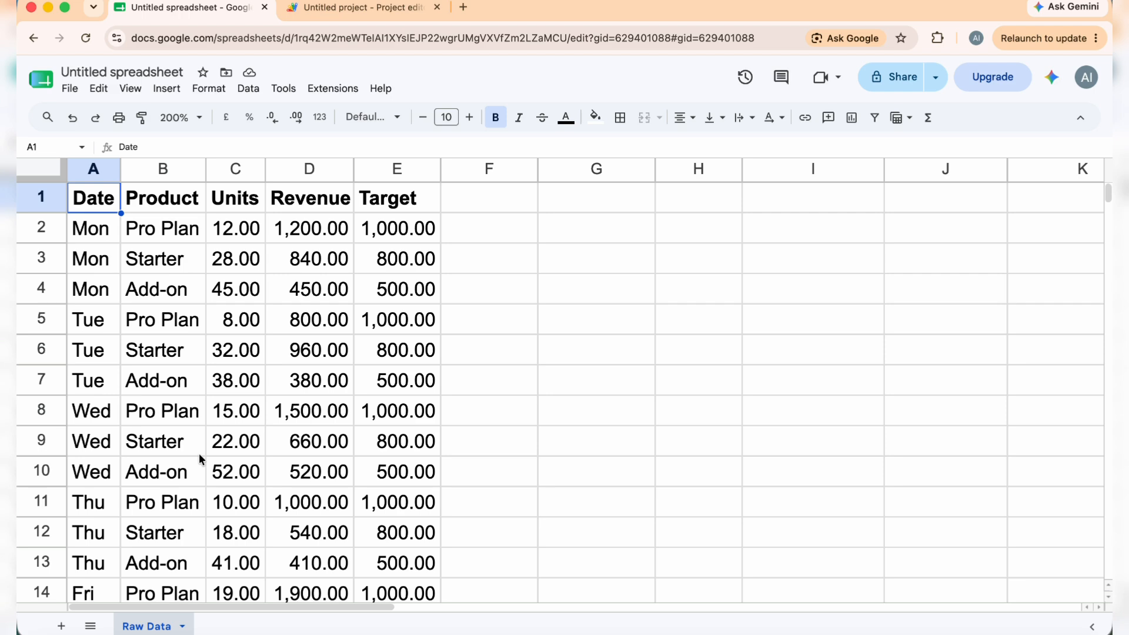
scroll(200, 459, down, 3)
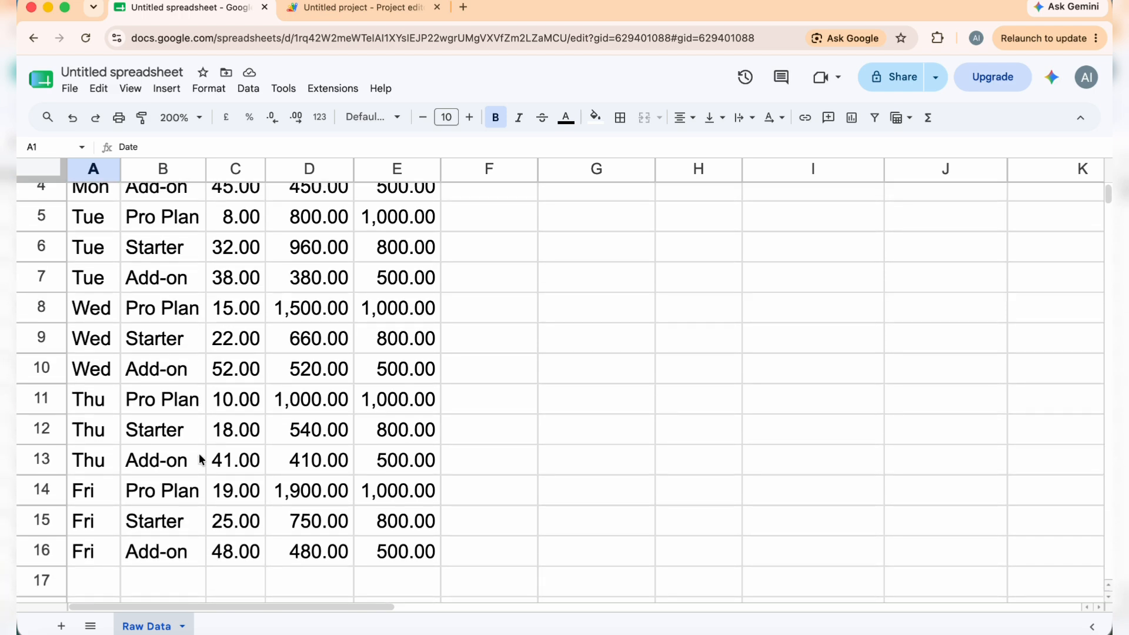
scroll(200, 459, up, 3)
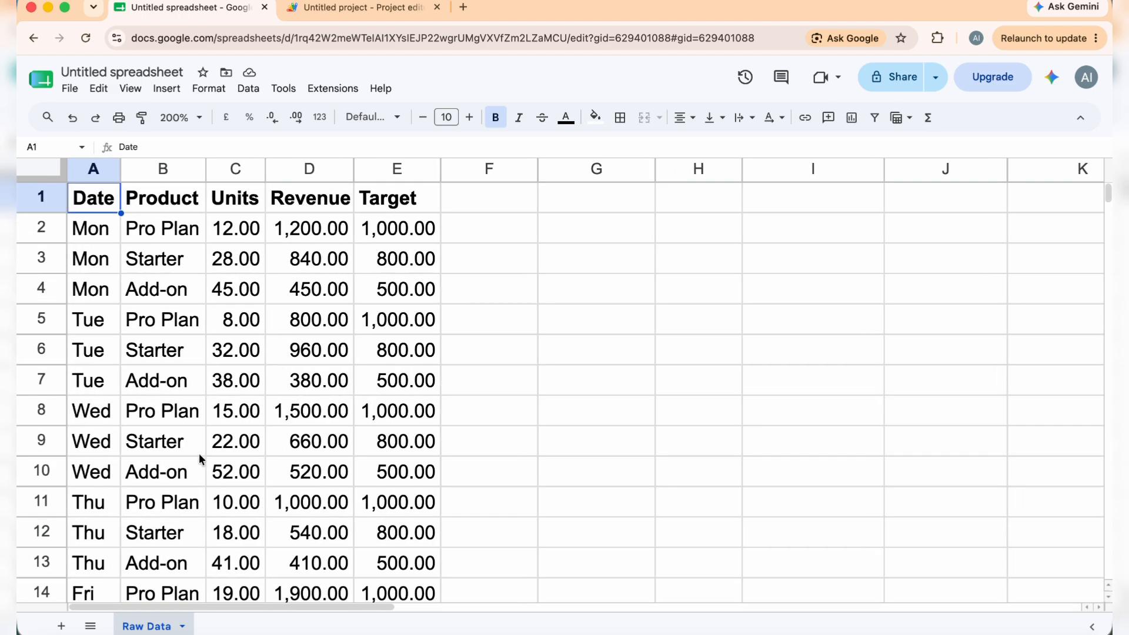
scroll(200, 460, down, 5)
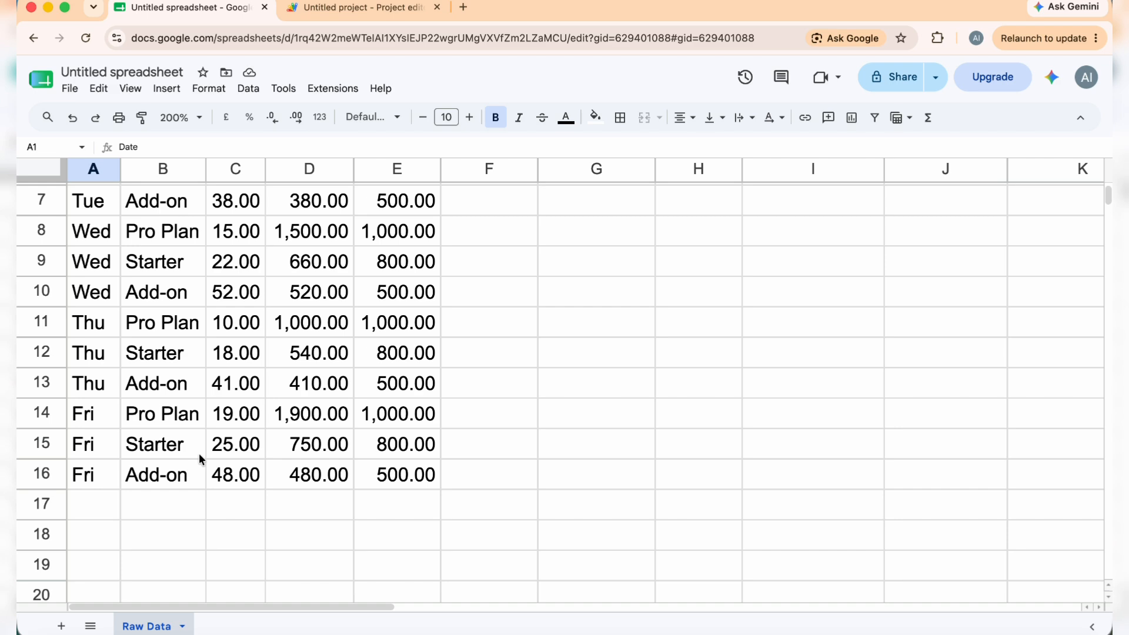
scroll(200, 459, up, 5)
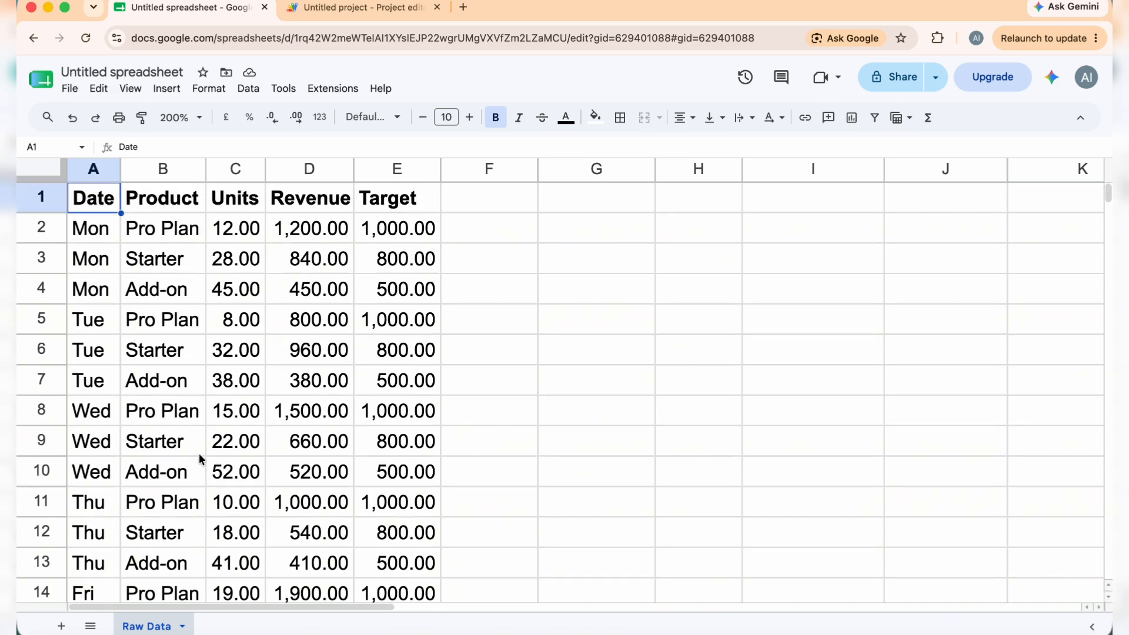
Capture a screenshot of the Raw Data sheet and attach it to the prepared Gemini prompt requesting a dashboard Apps Script
key(super+shift+5)
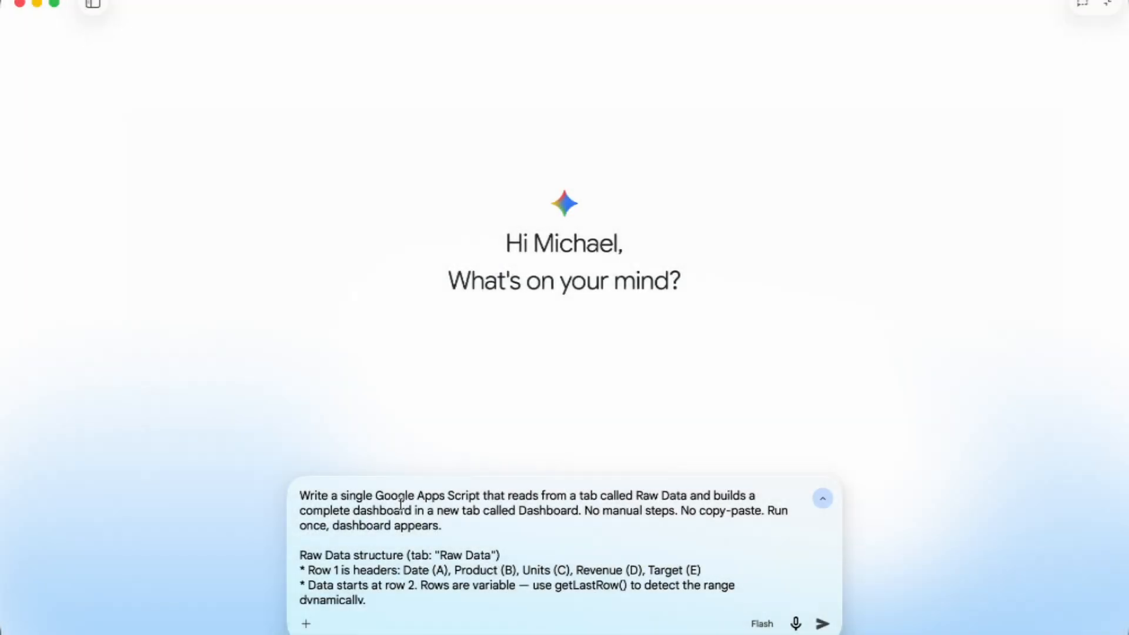
scroll(401, 505, down, 5)
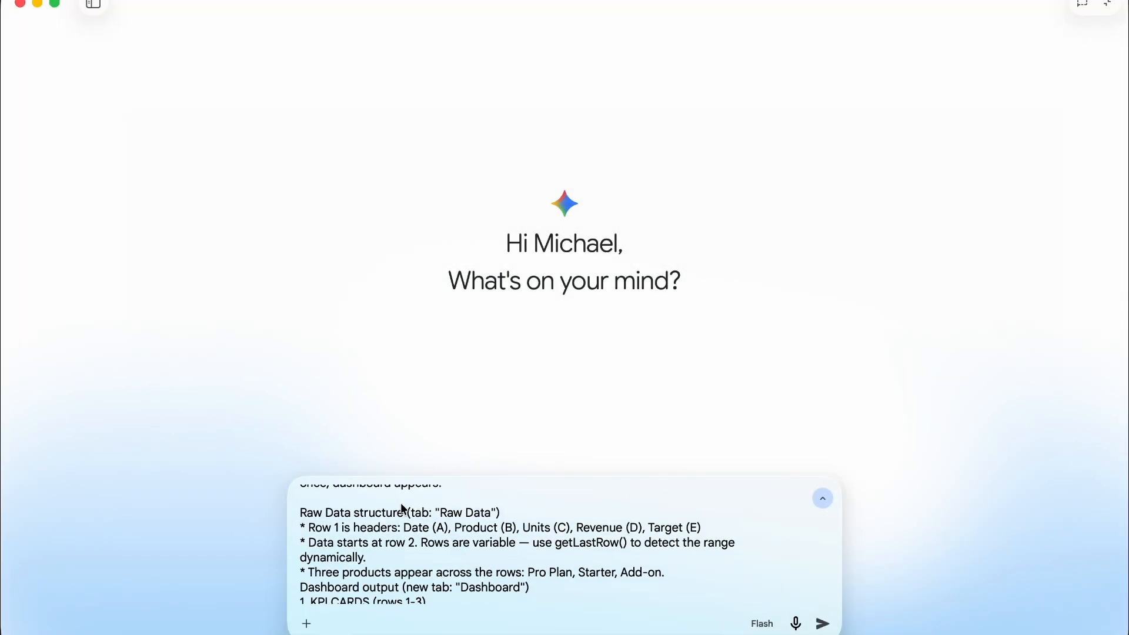
scroll(402, 538, down, 7)
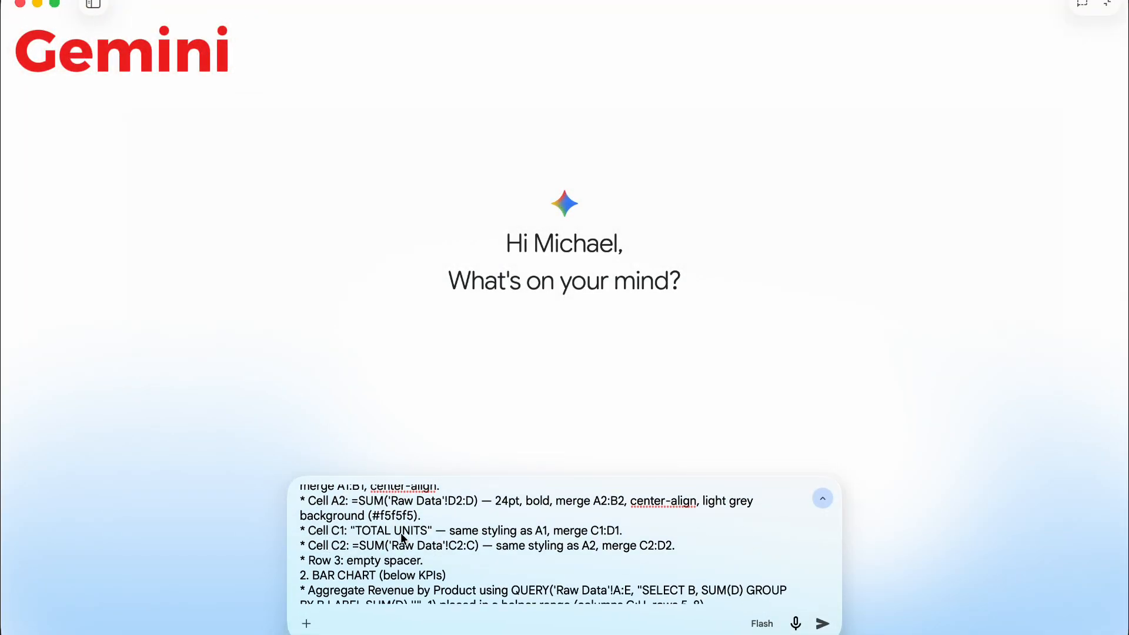
scroll(401, 531, down, 10)
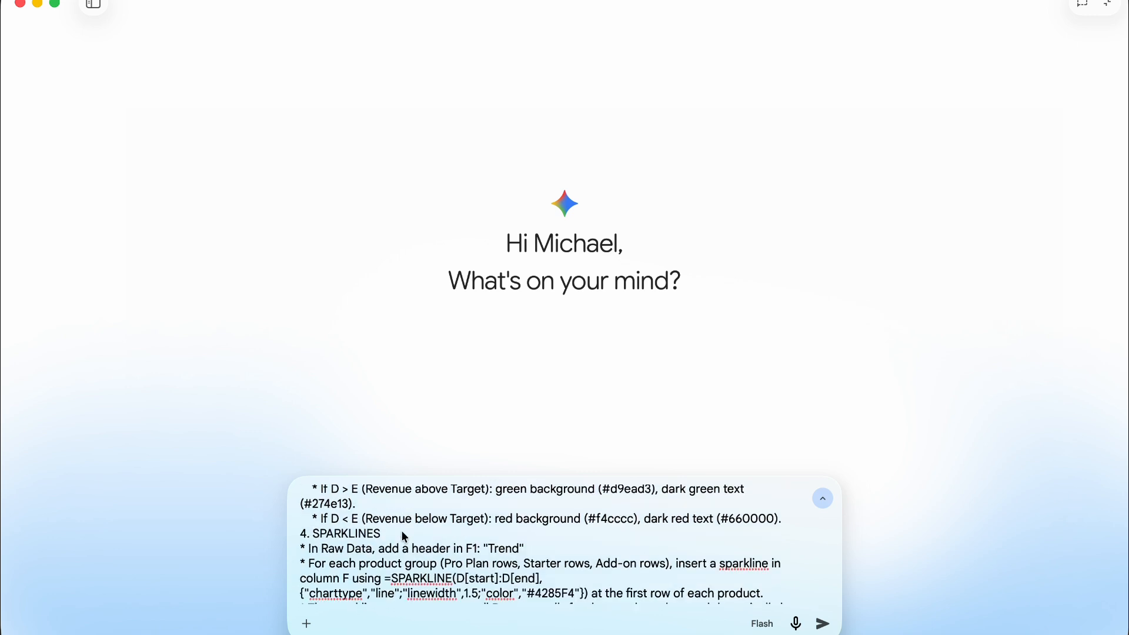
scroll(404, 535, down, 3)
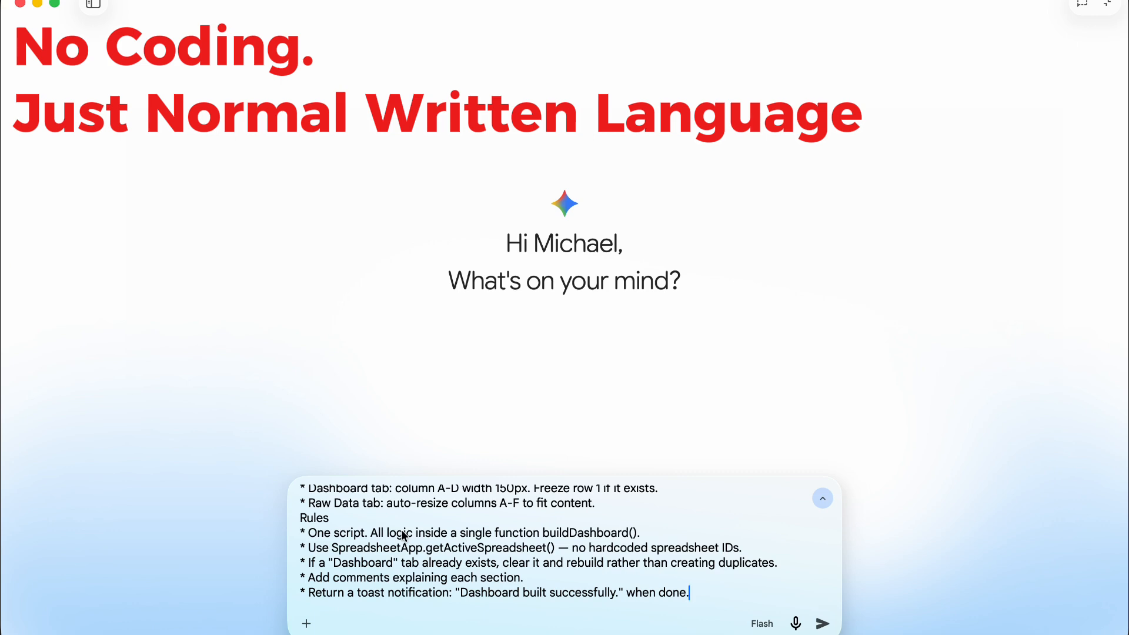
scroll(403, 536, up, 15)
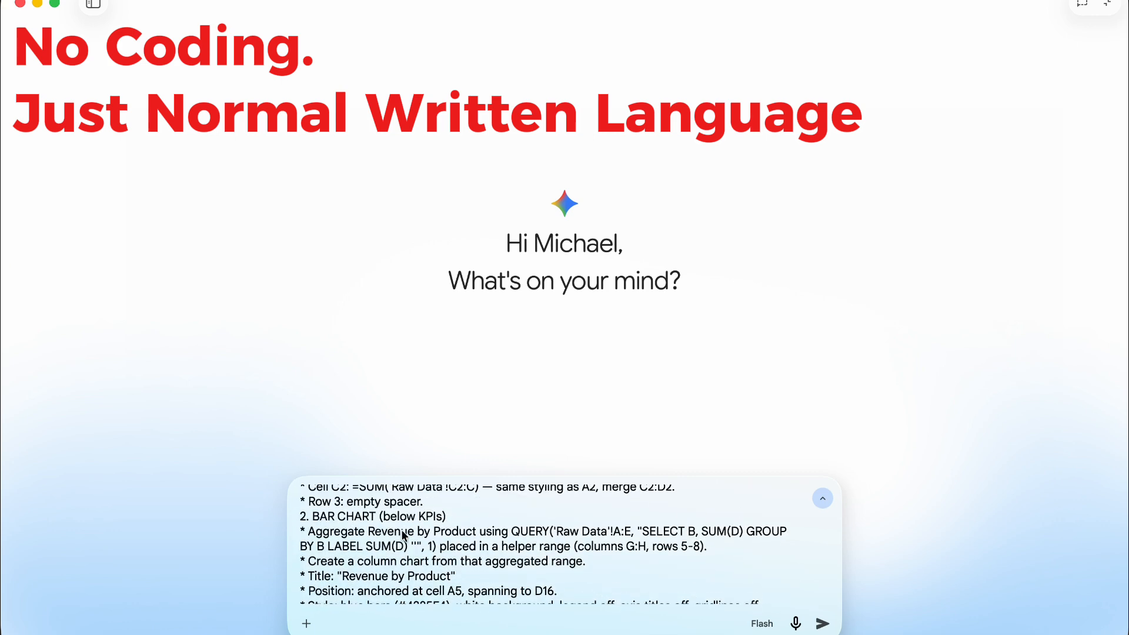
scroll(404, 536, up, 10)
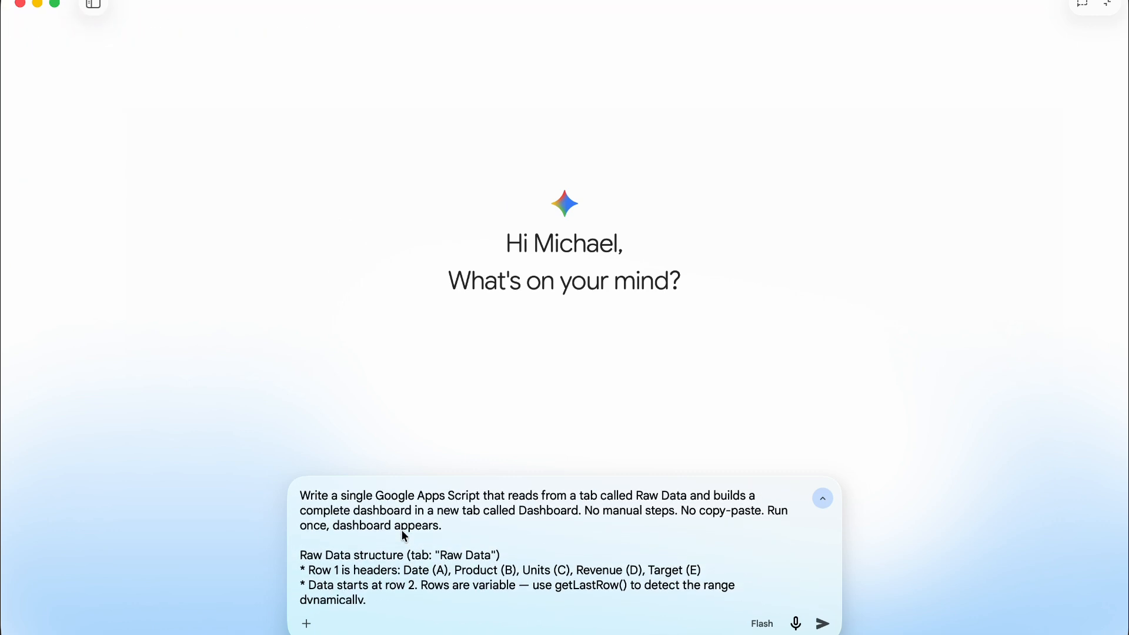
click(313, 626)
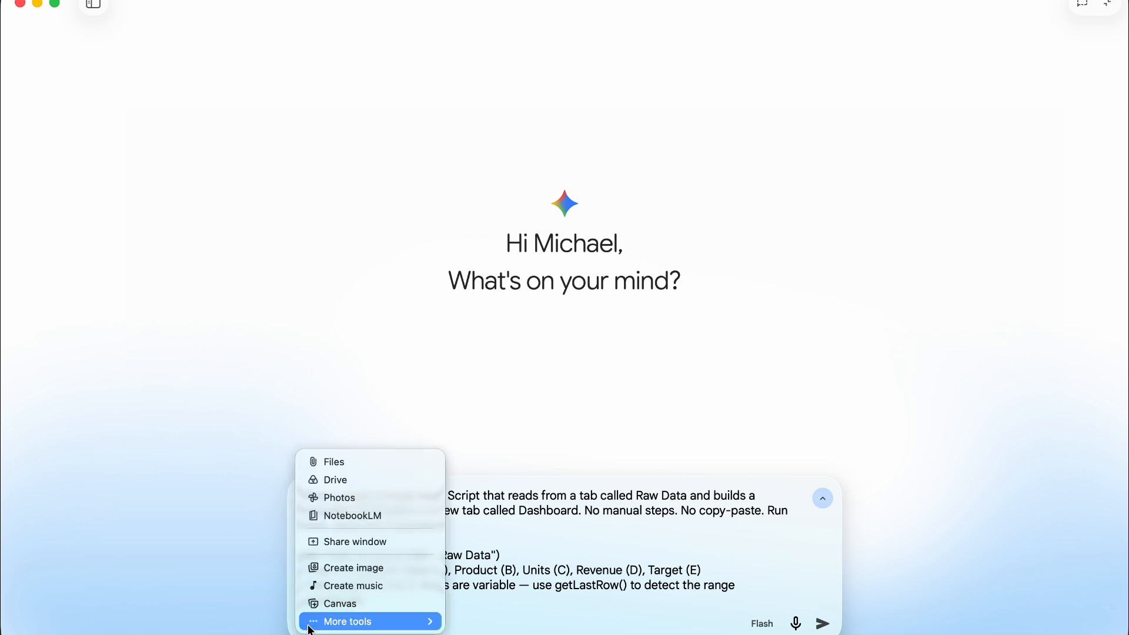
click(345, 464)
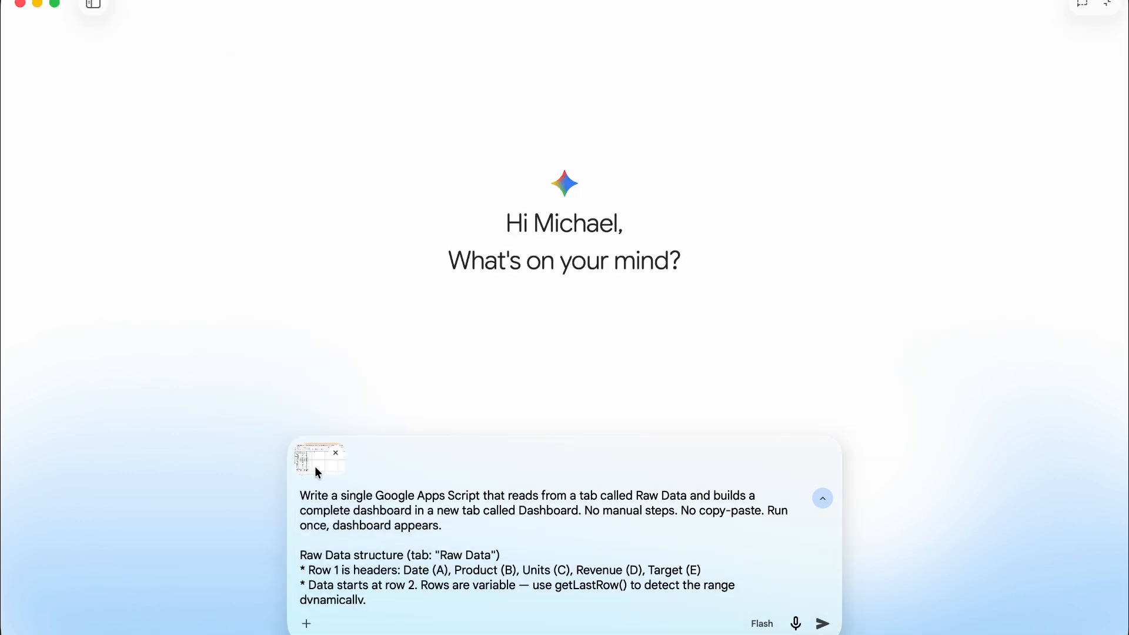
Review the full dashboard specification prompt and send it with the attached screenshot to Gemini
scroll(348, 534, down, 3)
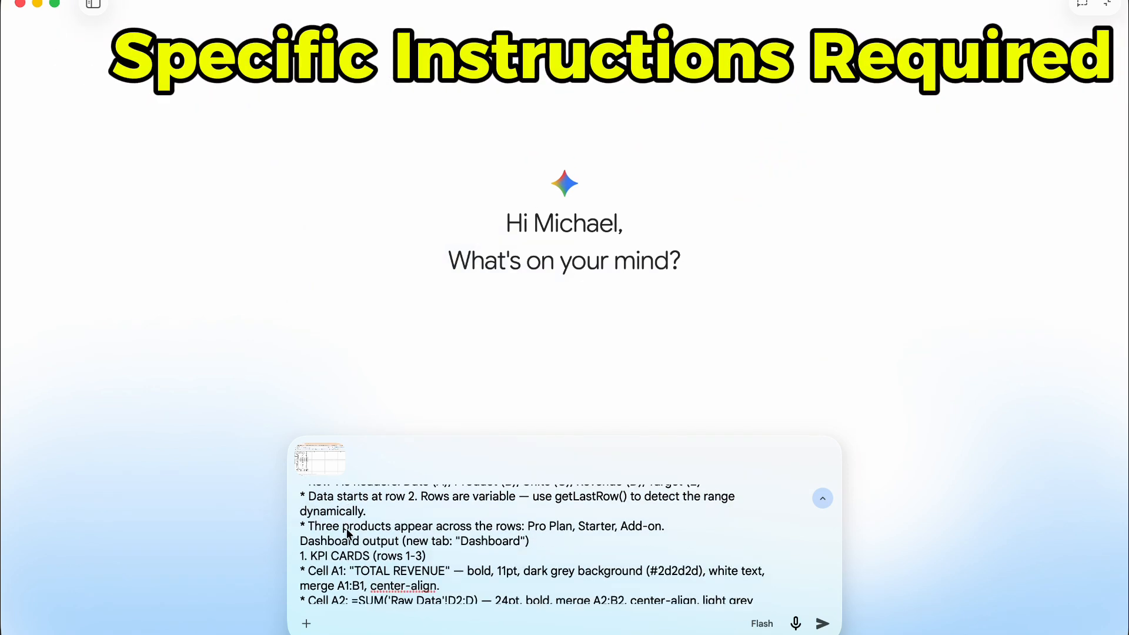
scroll(347, 533, down, 10)
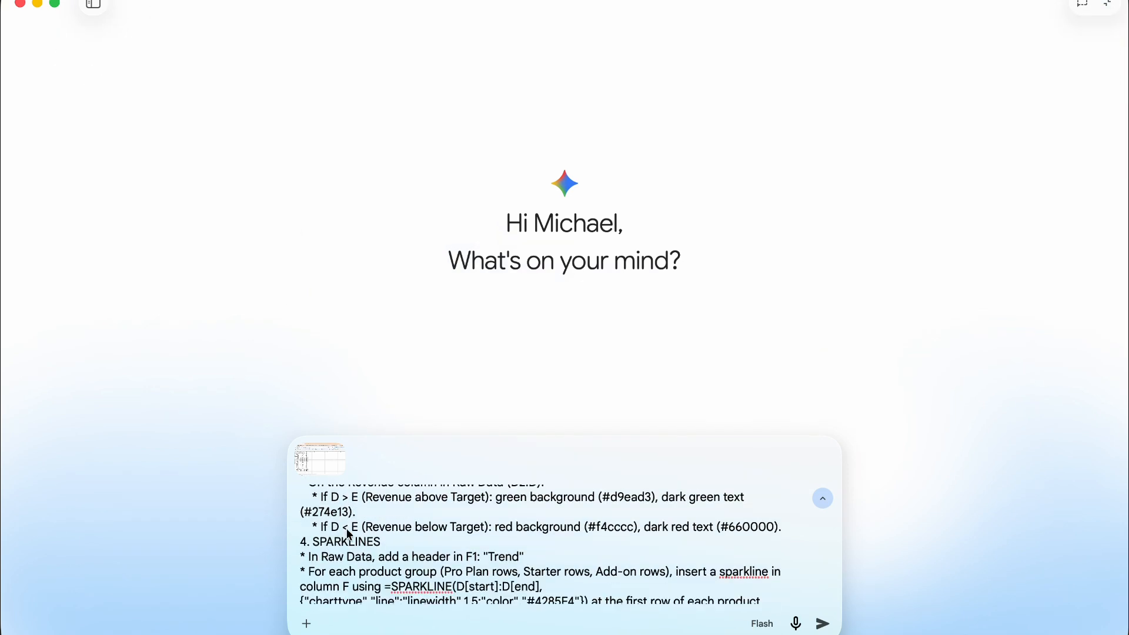
scroll(350, 535, down, 5)
scroll(352, 539, up, 20)
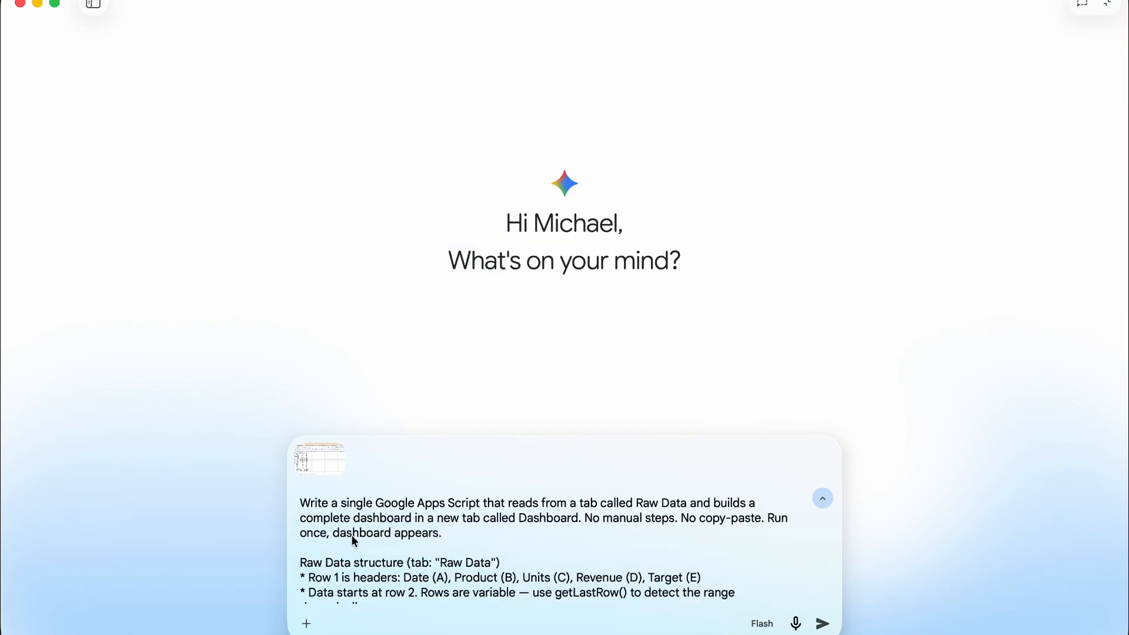
click(822, 626)
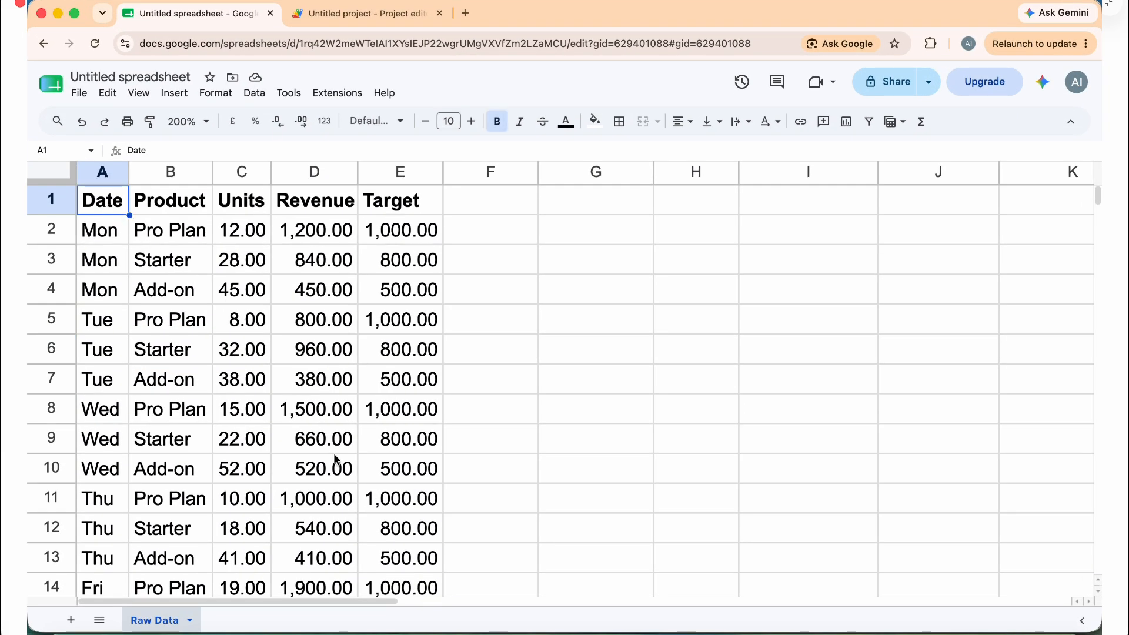
scroll(209, 457, down, 3)
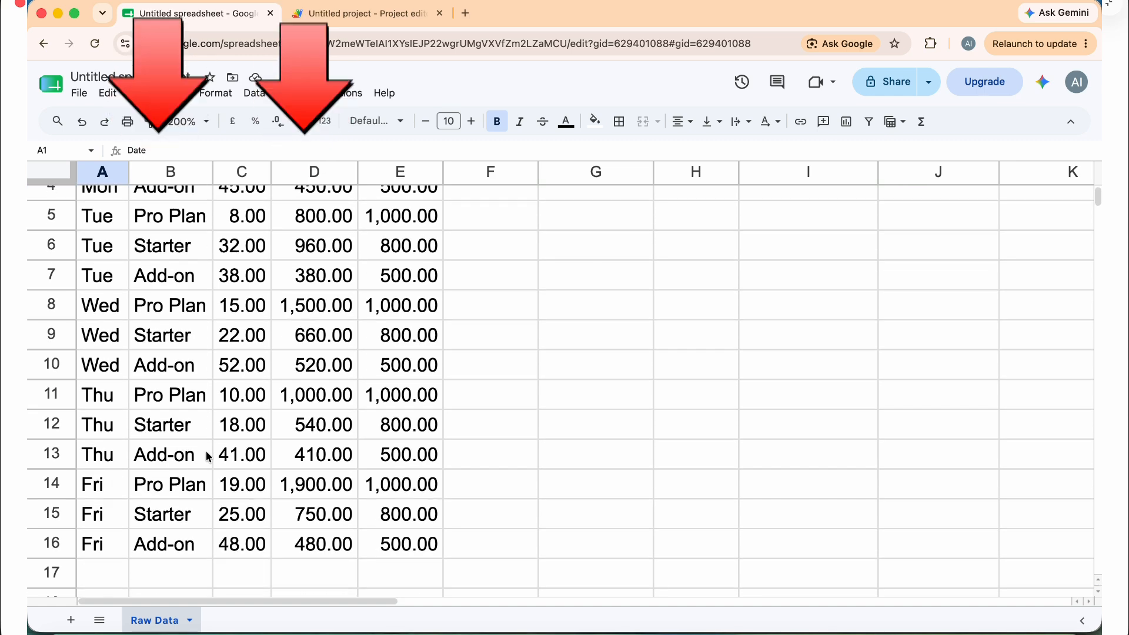
scroll(208, 457, up, 3)
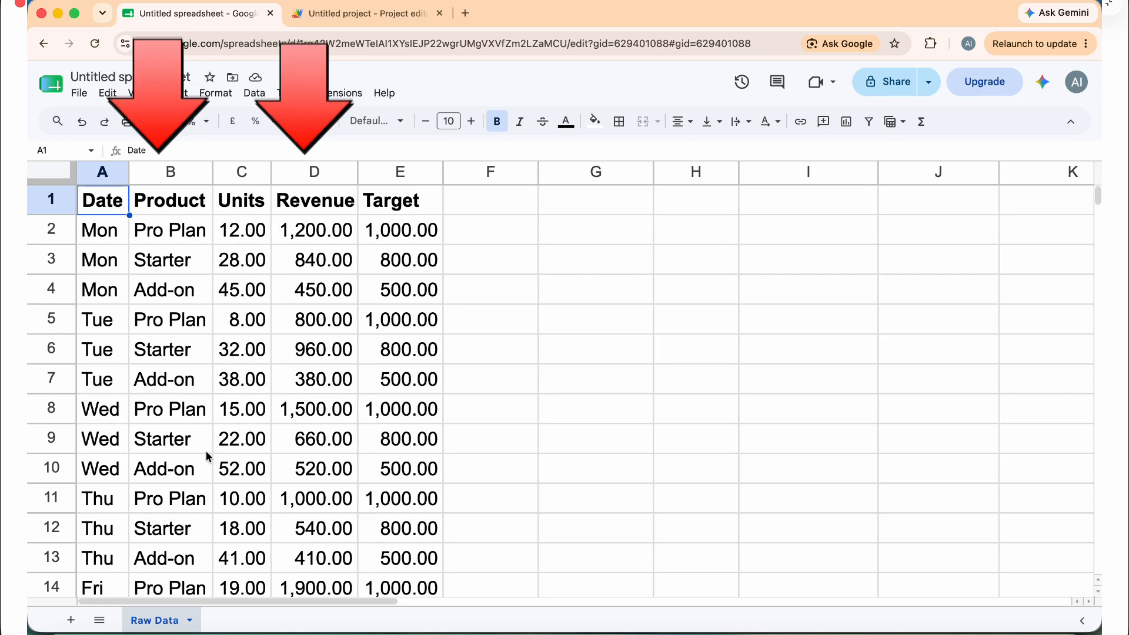
scroll(209, 457, down, 5)
scroll(209, 457, up, 5)
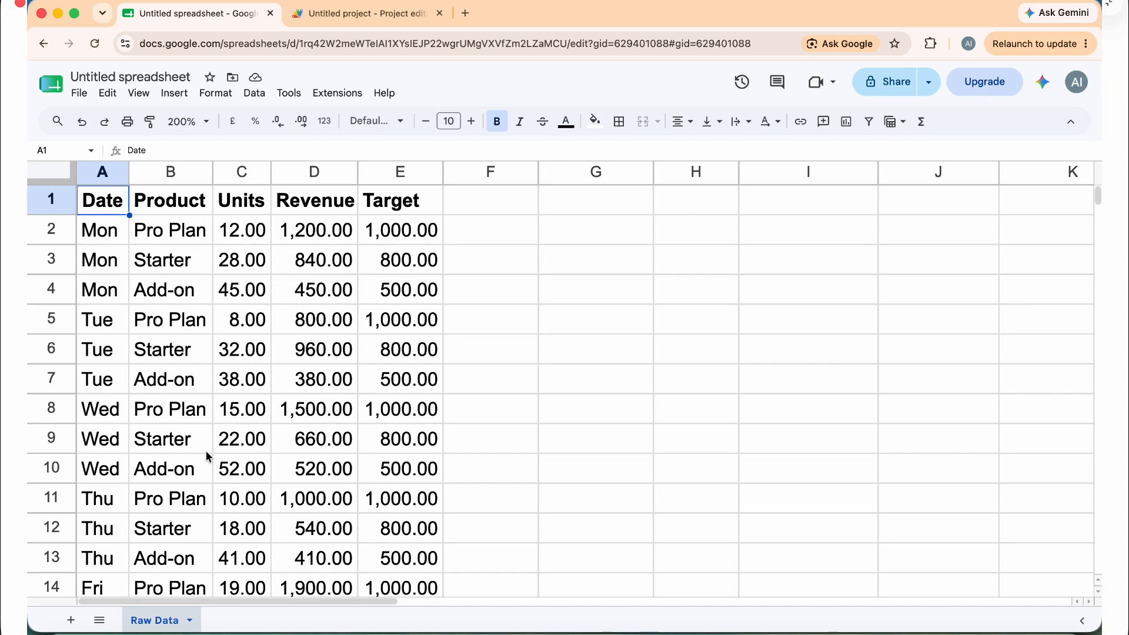
key(super+shift+5)
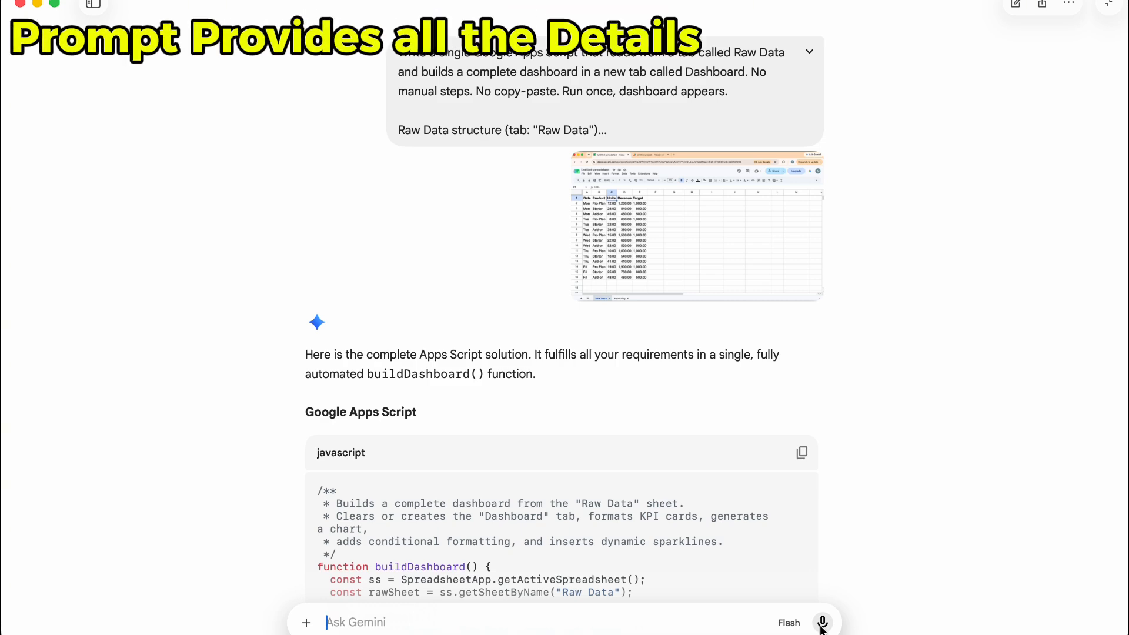
Read through the generated buildDashboard Apps Script code and its usage instructions
scroll(694, 517, down, 6)
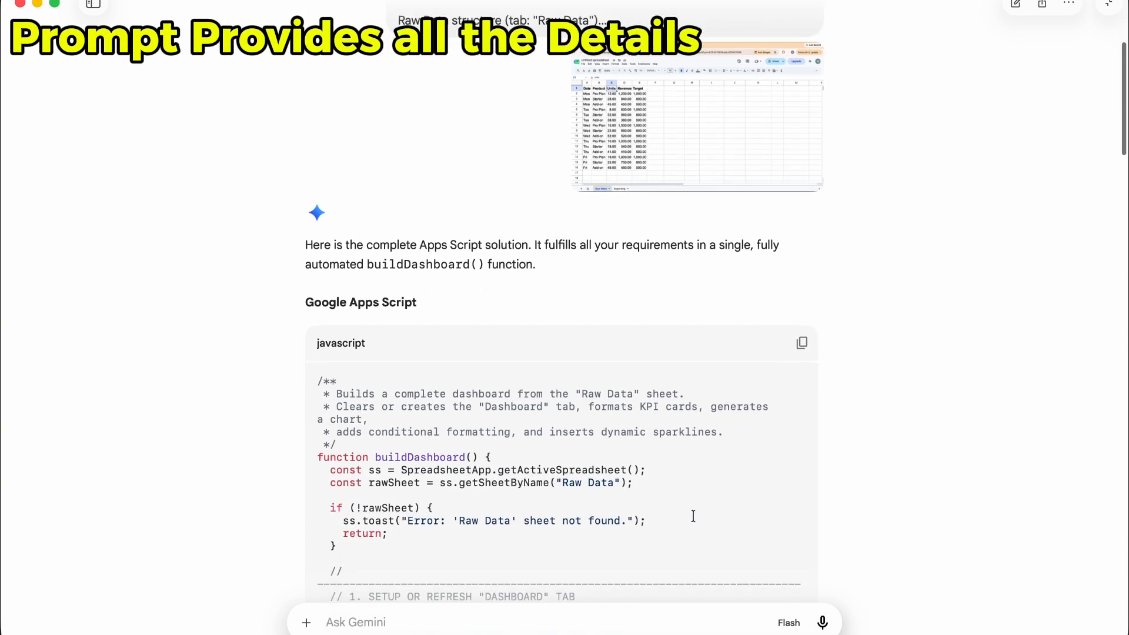
scroll(694, 517, down, 13)
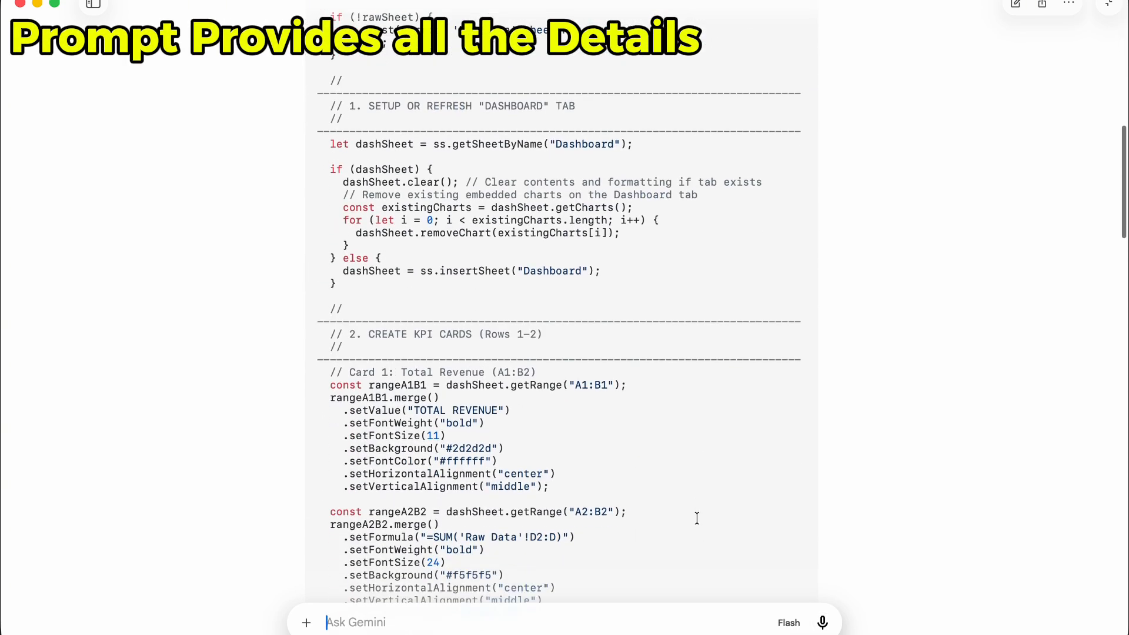
scroll(697, 518, down, 11)
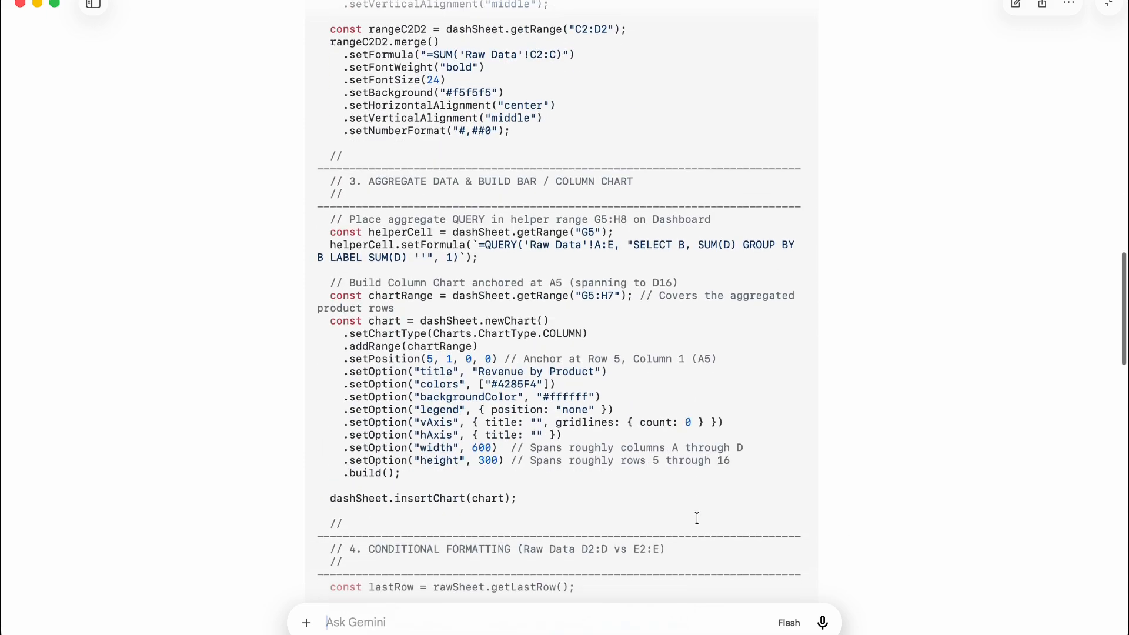
scroll(697, 518, down, 10)
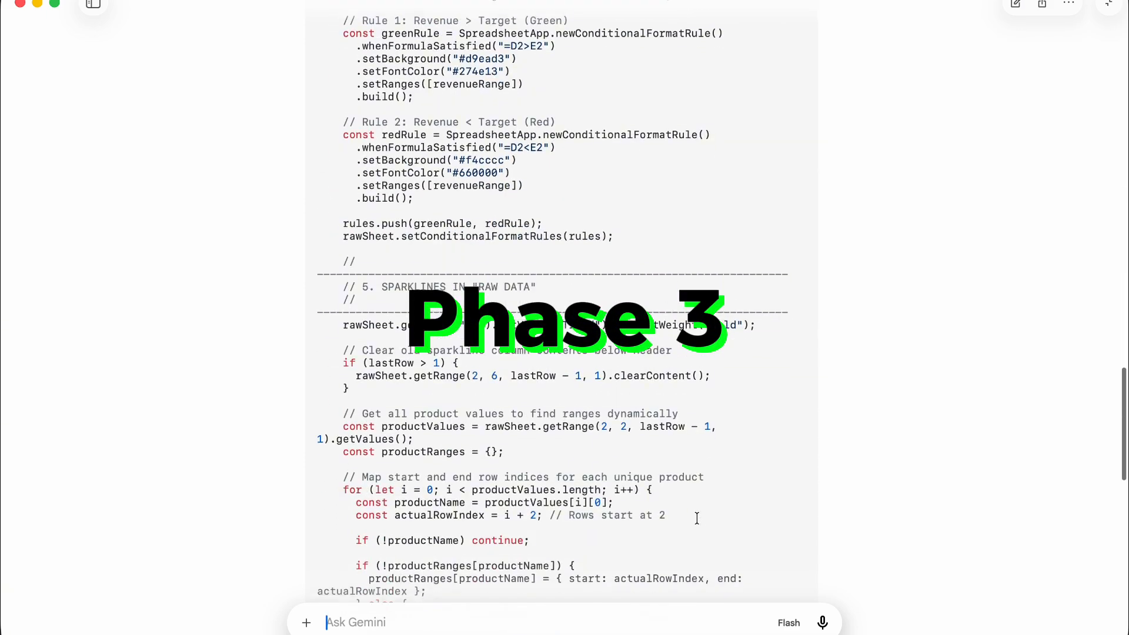
scroll(697, 518, down, 6)
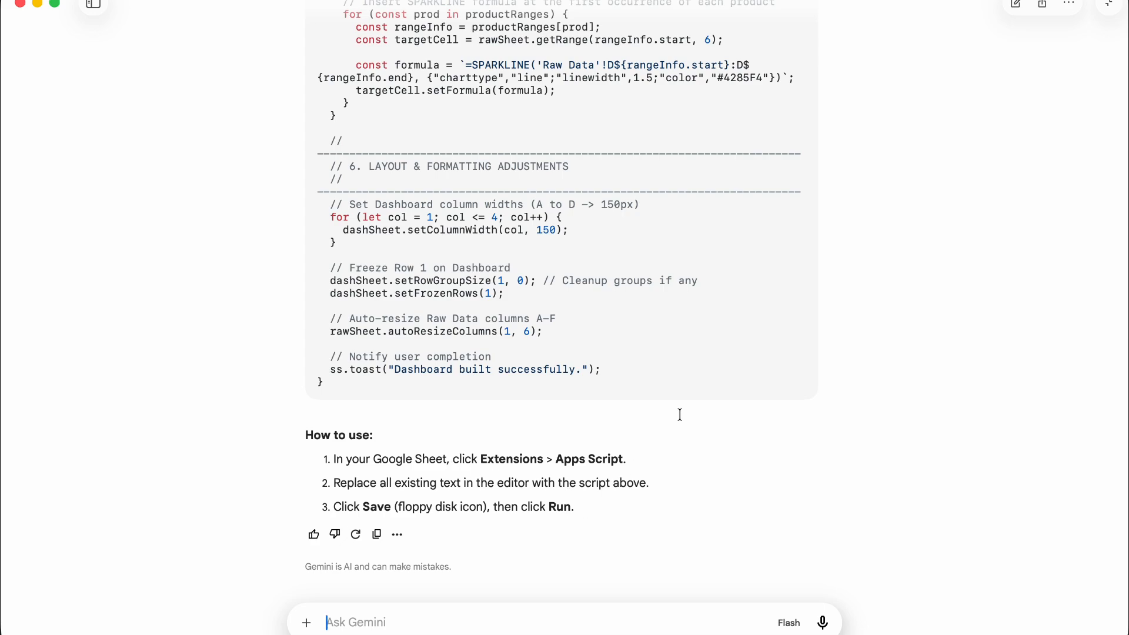
scroll(680, 415, up, 20)
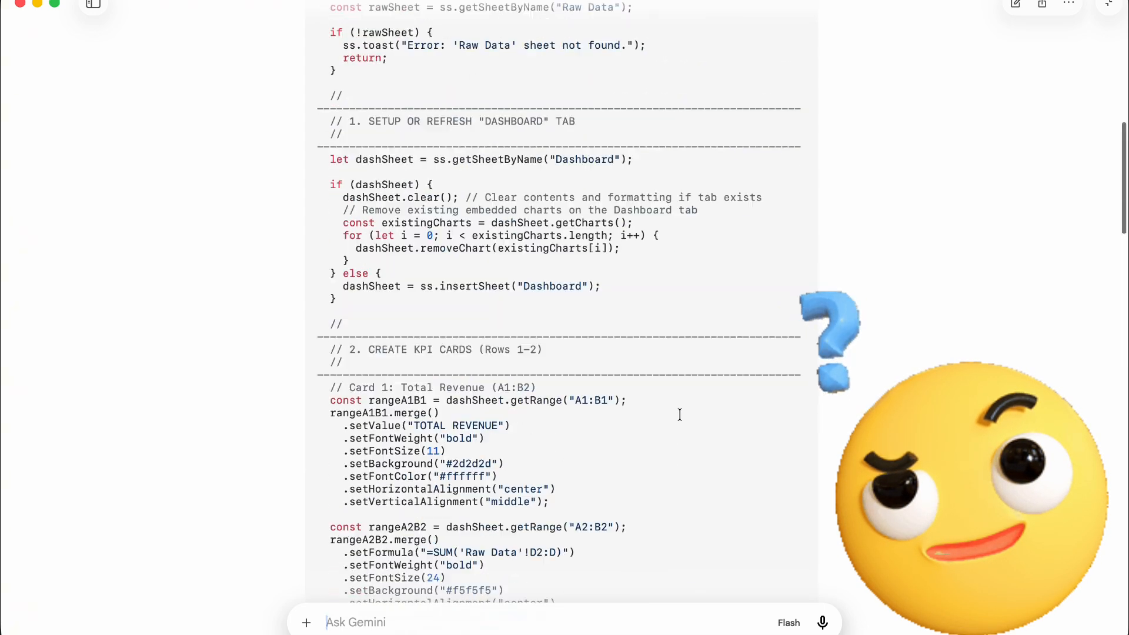
scroll(680, 415, up, 10)
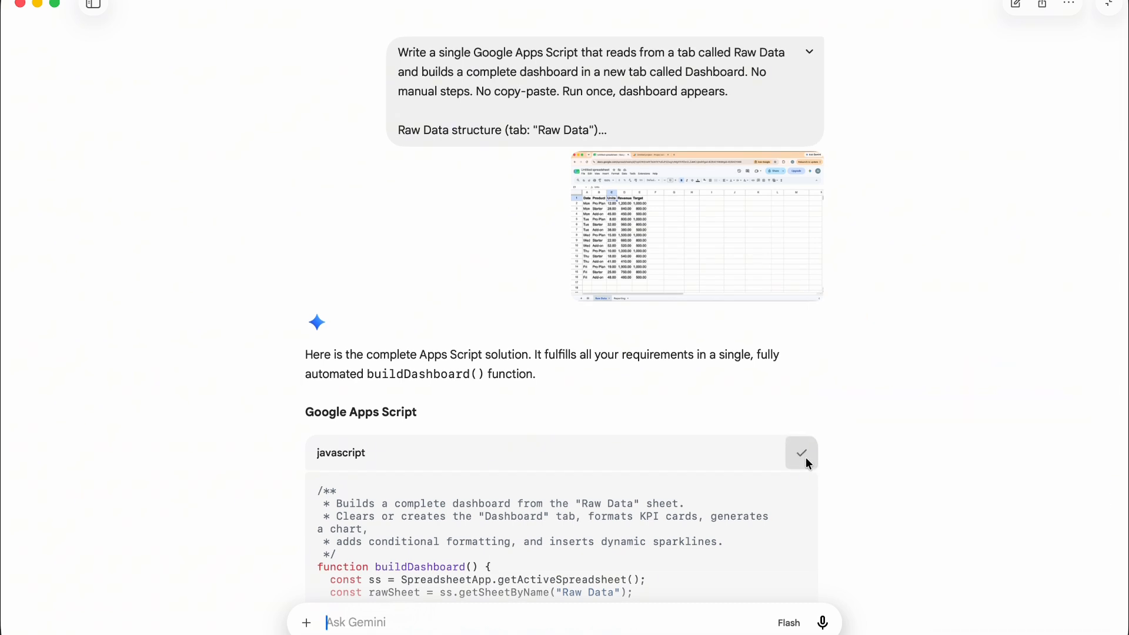
Copy the generated script and open the Apps Script editor from the spreadsheet's extensions
key(super+shift+5)
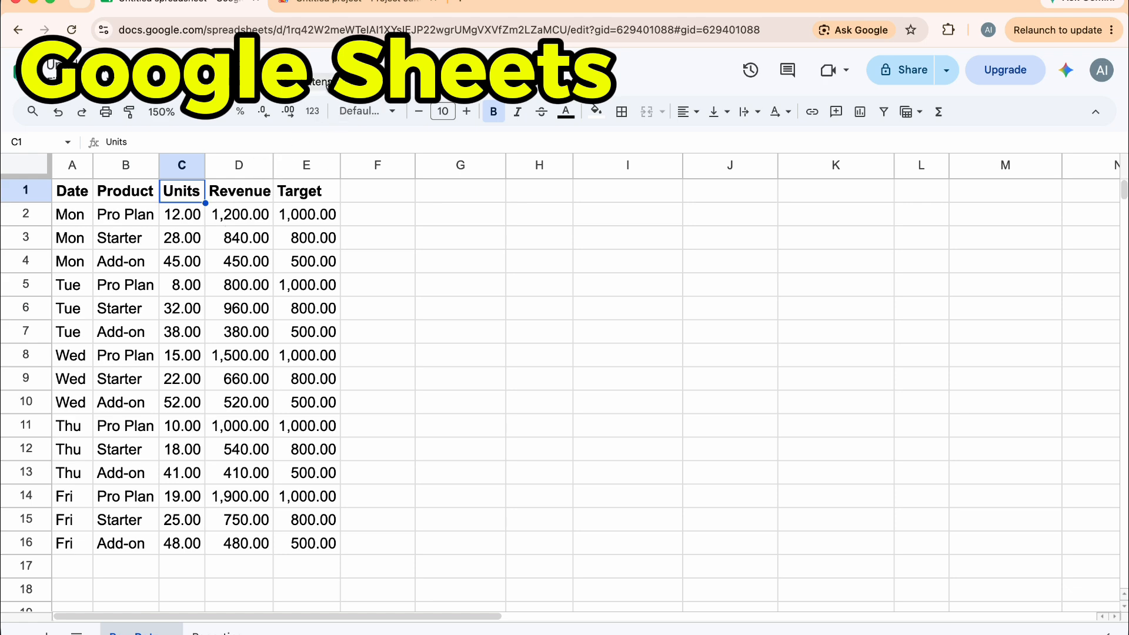
click(328, 84)
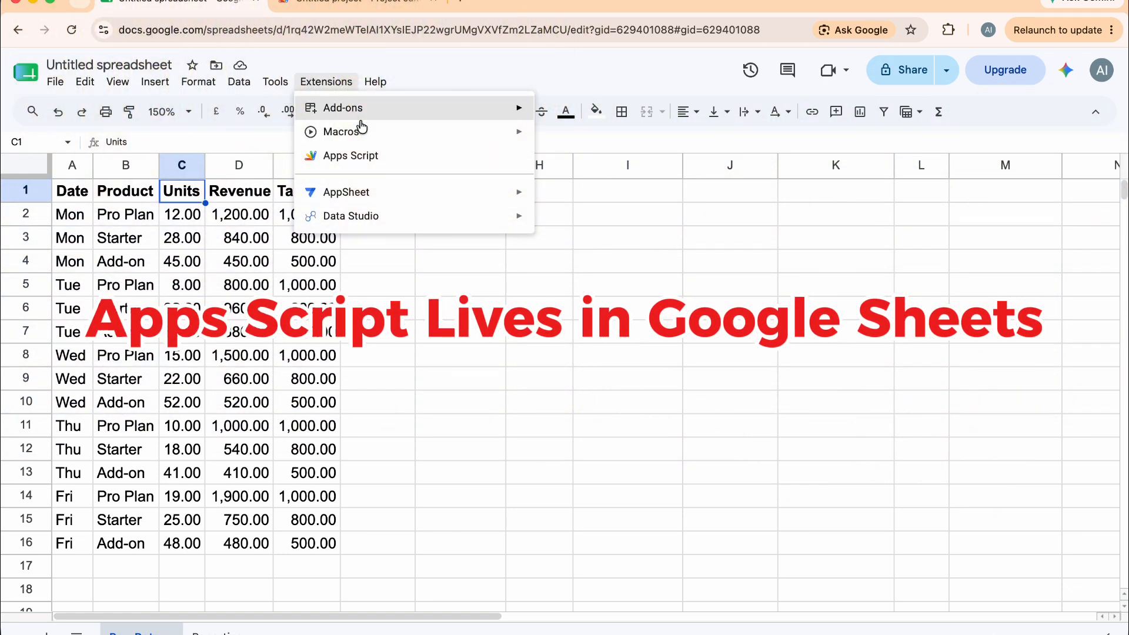
click(369, 160)
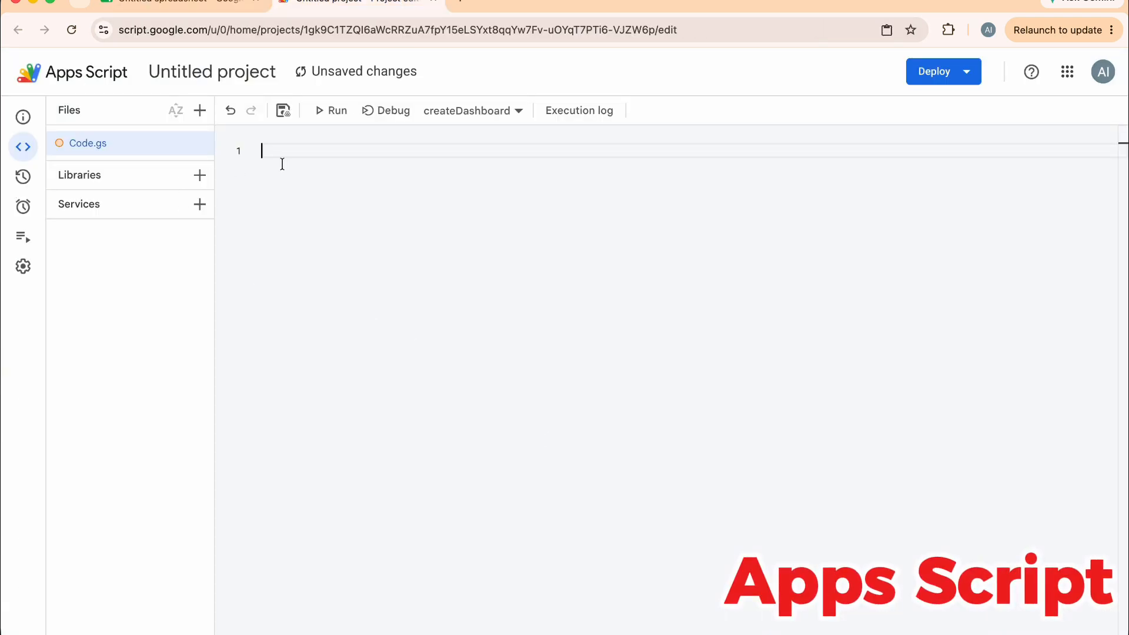
Paste the generated dashboard script into Code.gs and save the project to Drive
right_click(310, 155)
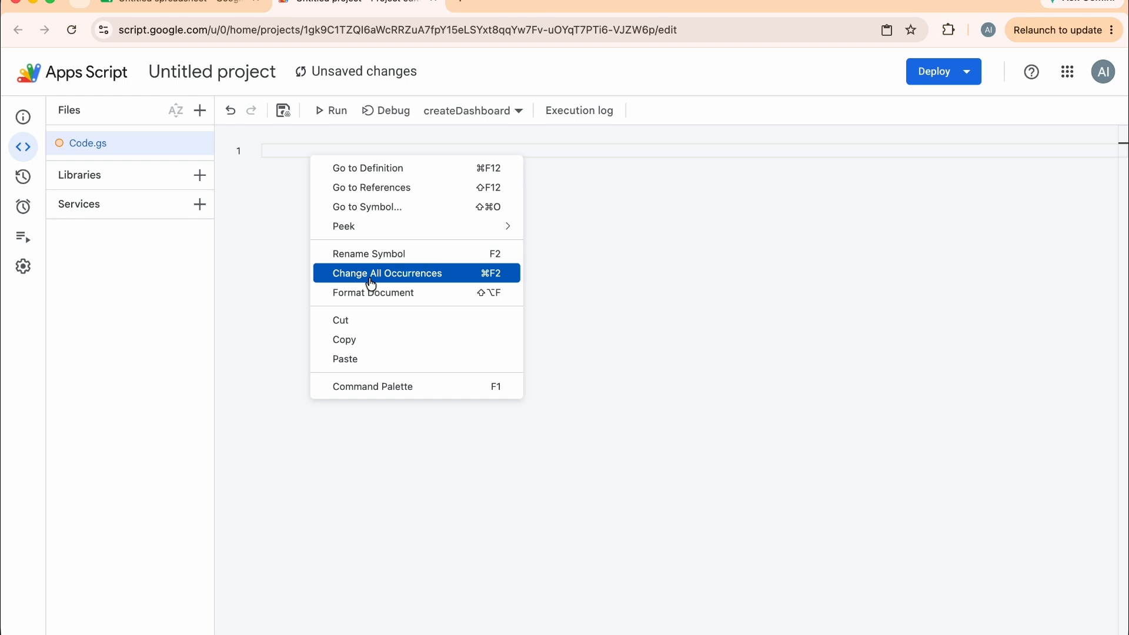
click(362, 360)
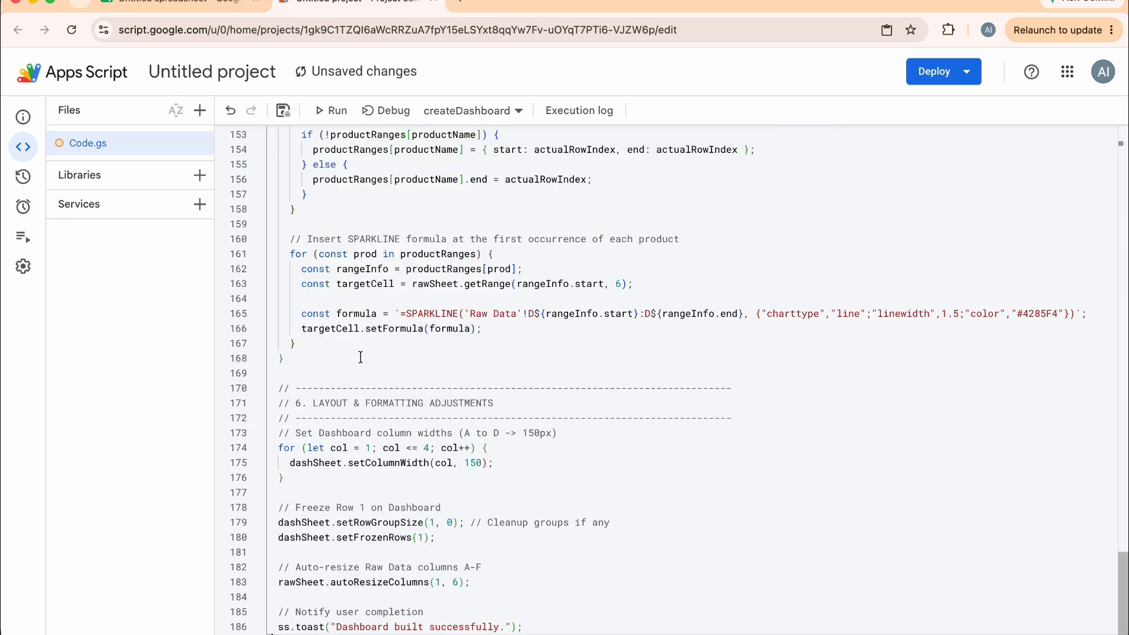
click(282, 112)
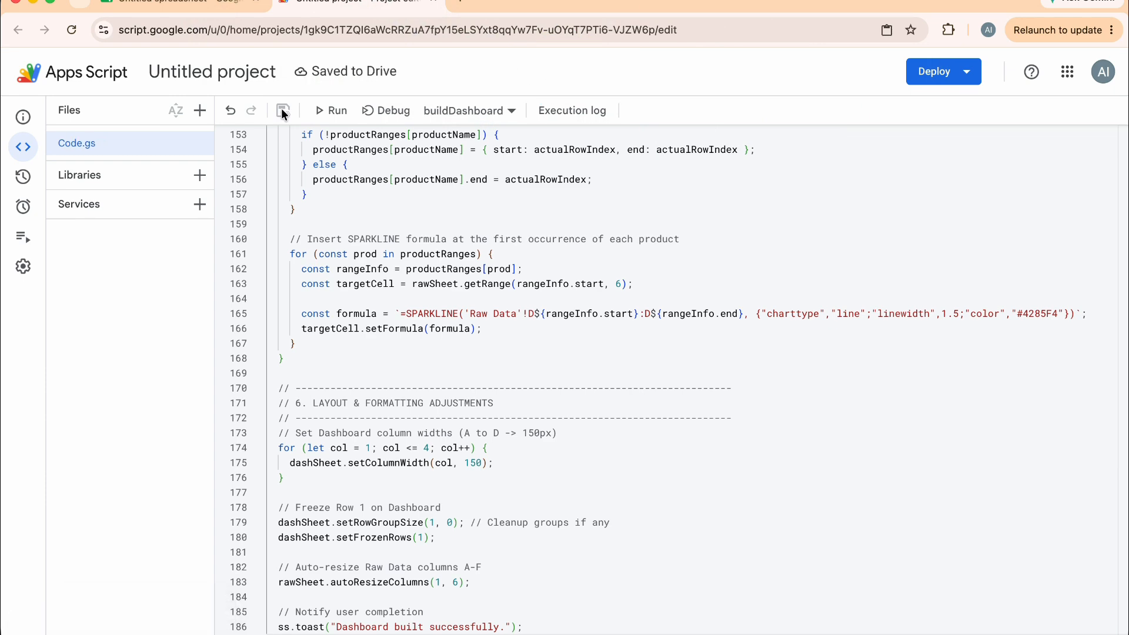
Review the pasted script and run the buildDashboard function
key(super+shift+5)
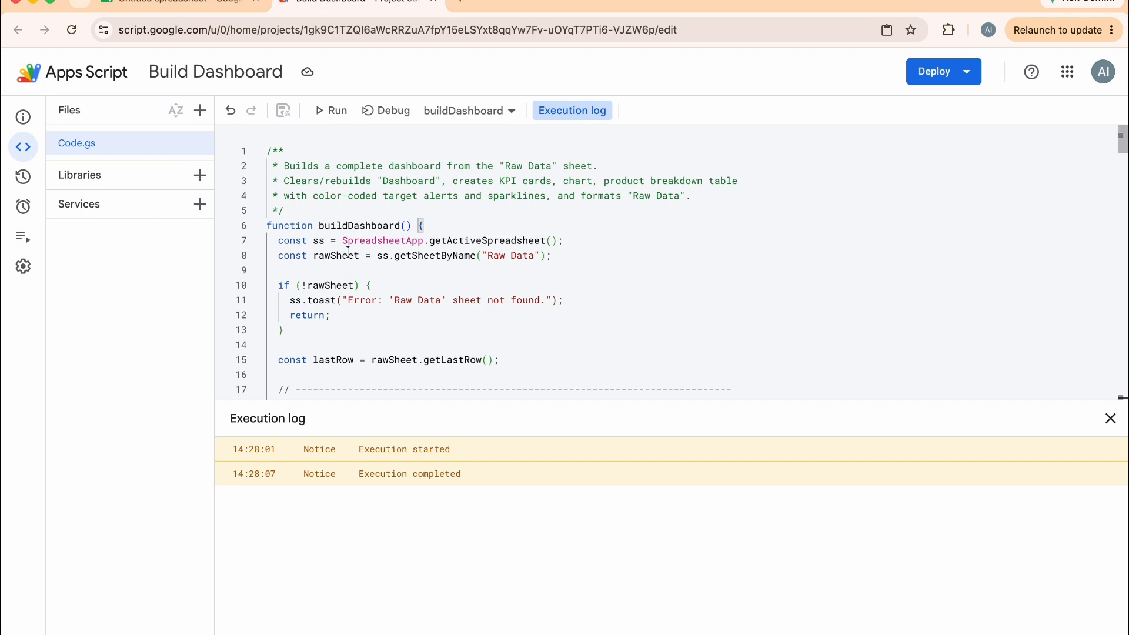
scroll(348, 252, down, 5)
scroll(349, 248, down, 10)
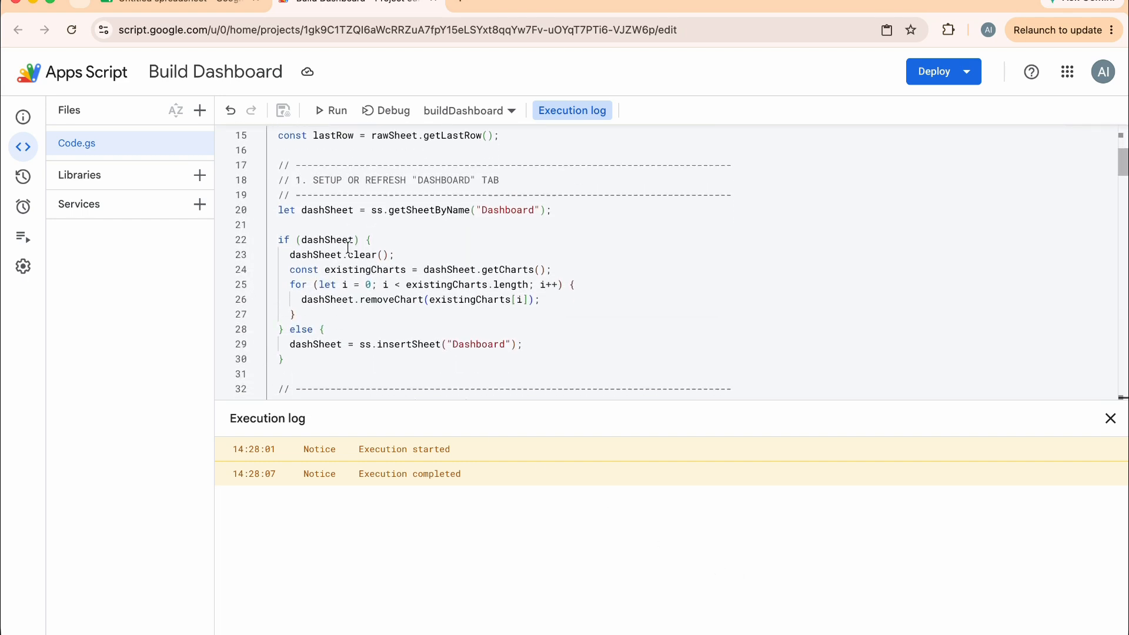
scroll(349, 248, down, 17)
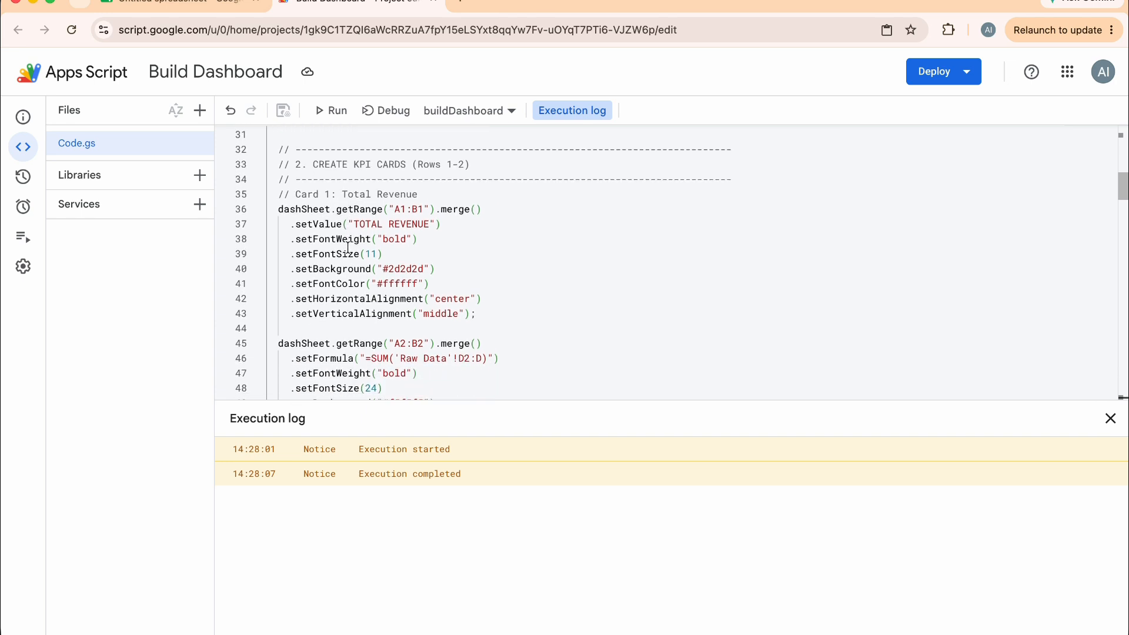
scroll(349, 249, down, 1)
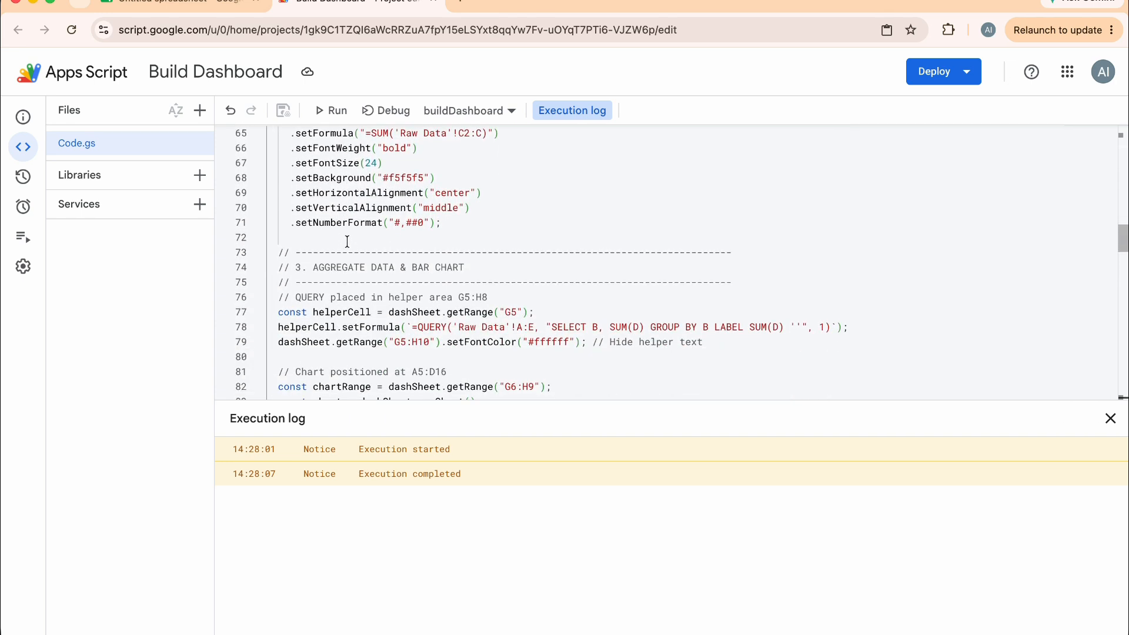
click(333, 112)
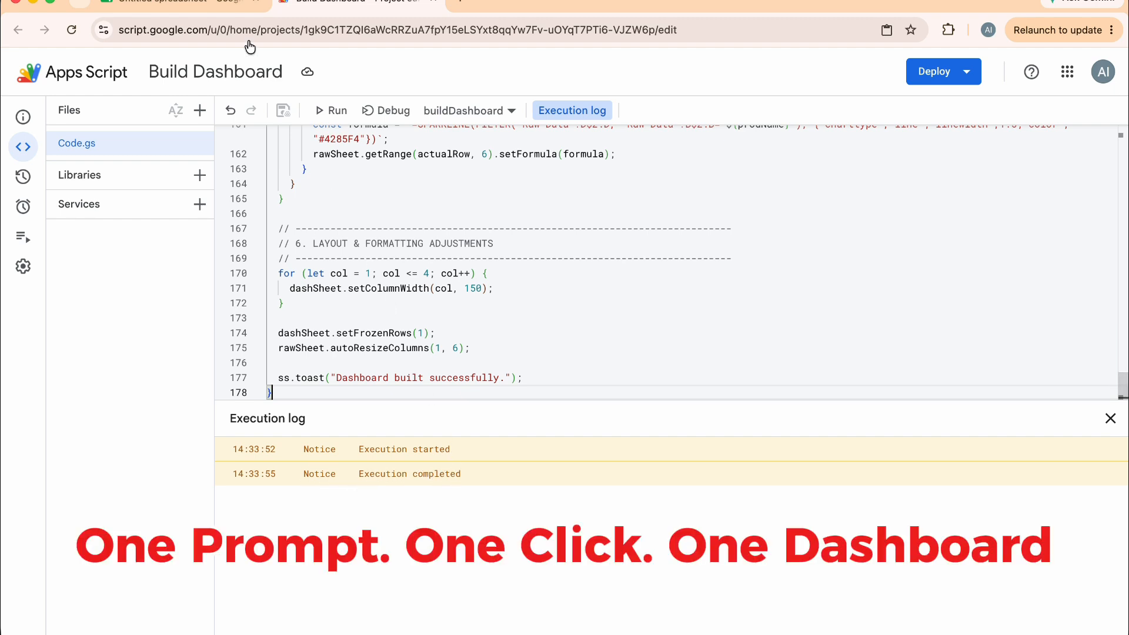
Switch to the spreadsheet and inspect the Dashboard's KPI cells and Trend sparkline formulas
click(207, 7)
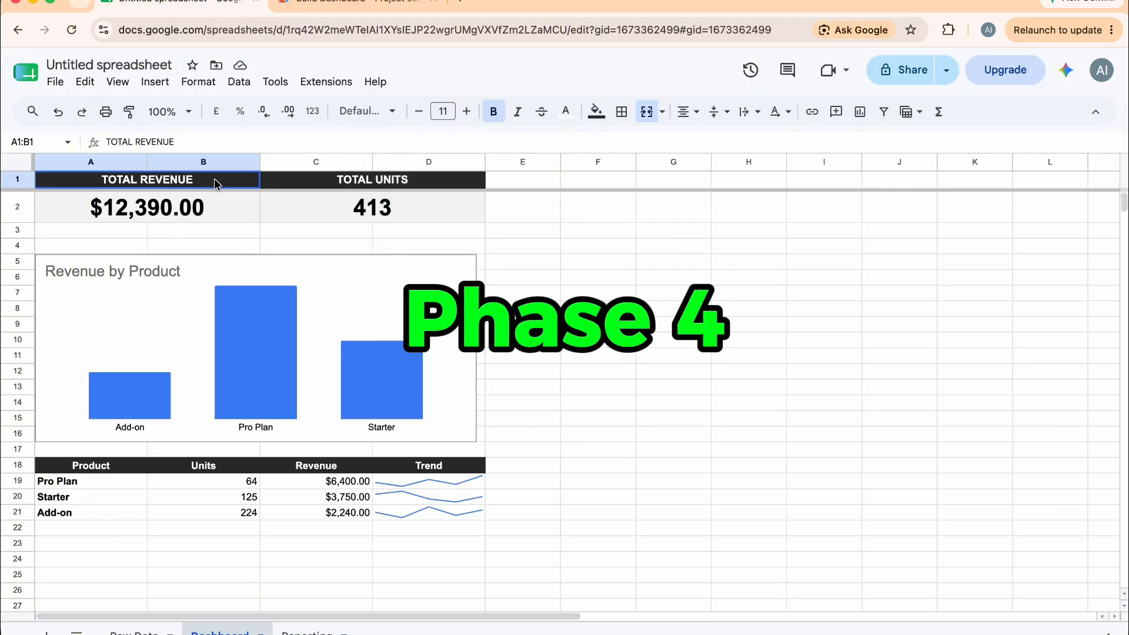
click(355, 183)
click(326, 230)
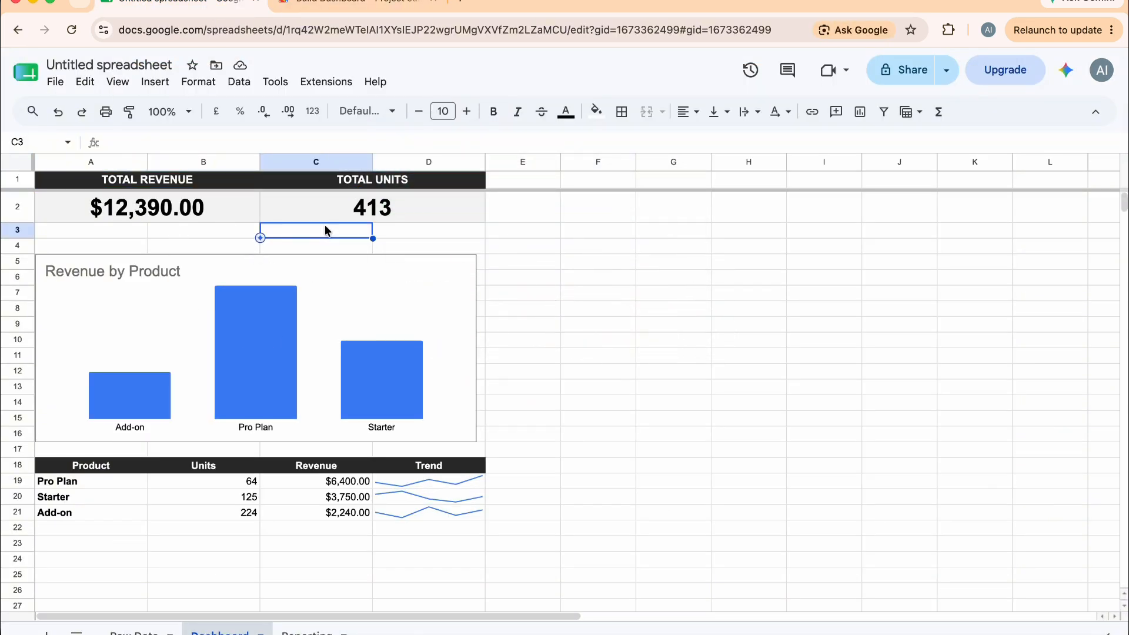
click(333, 214)
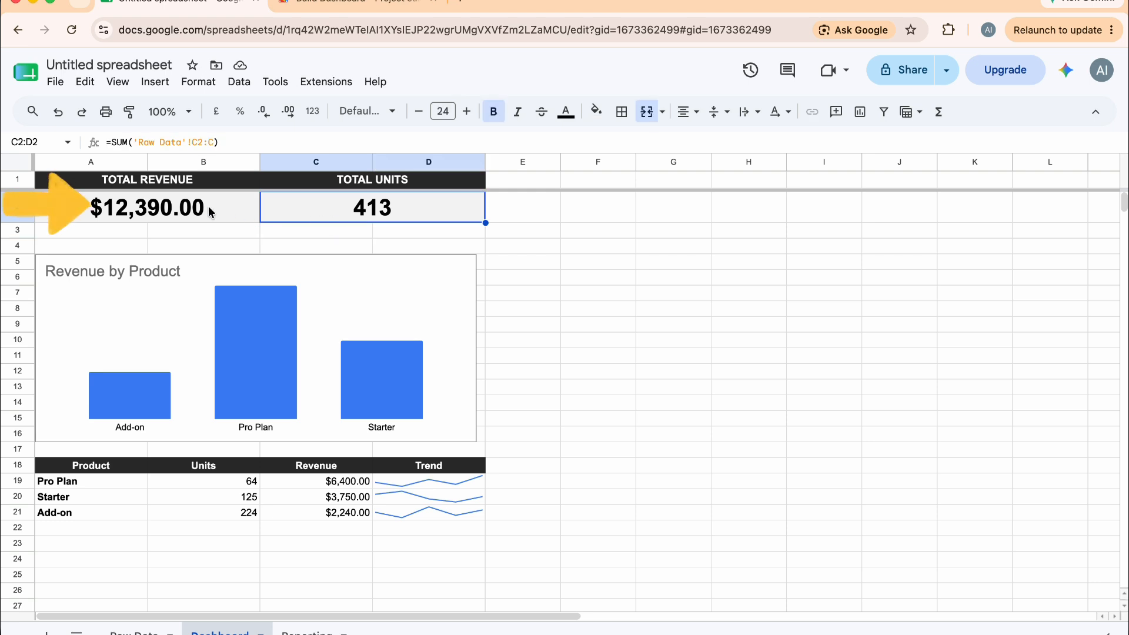
click(208, 206)
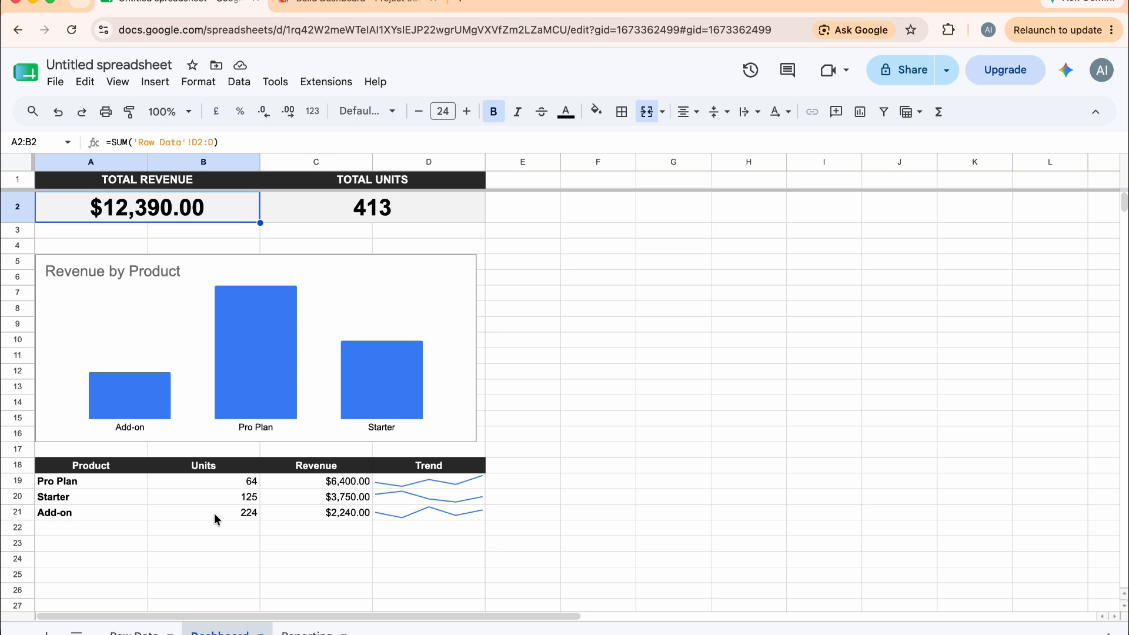
click(472, 490)
click(471, 500)
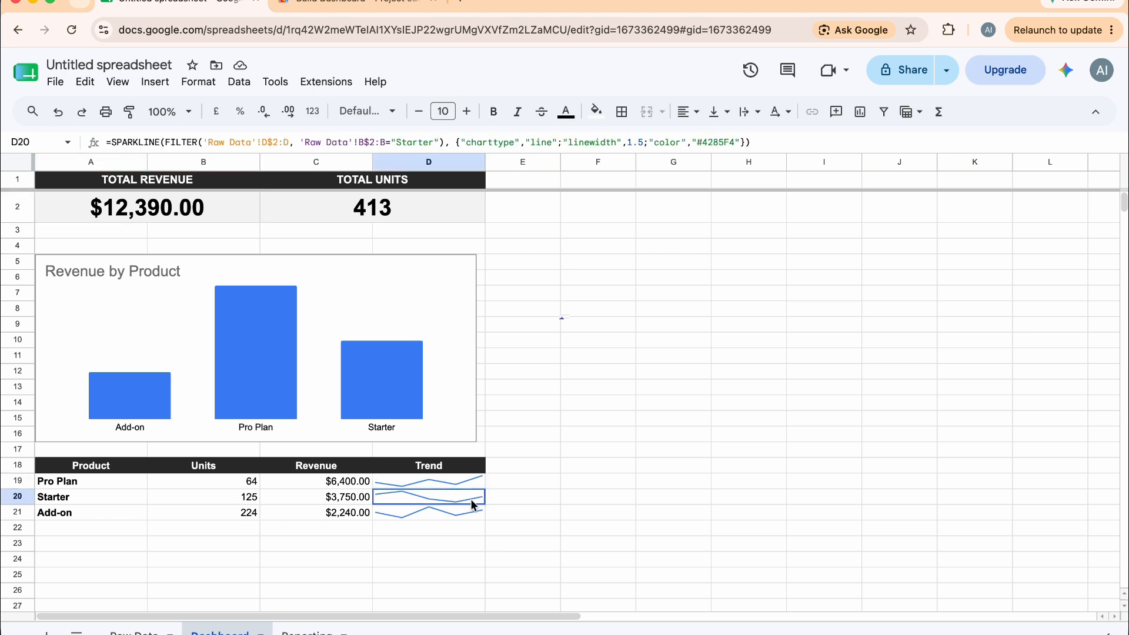
Compare the Raw Data sheet's Revenue column with the Dashboard's KPI header and total cells
click(462, 518)
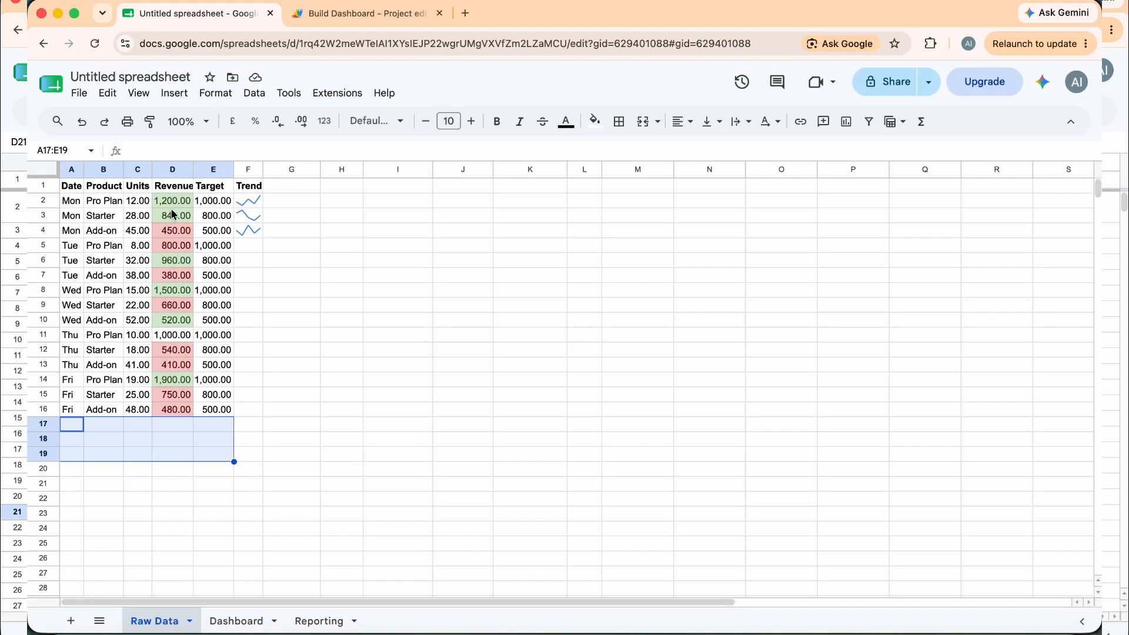
click(284, 234)
click(284, 244)
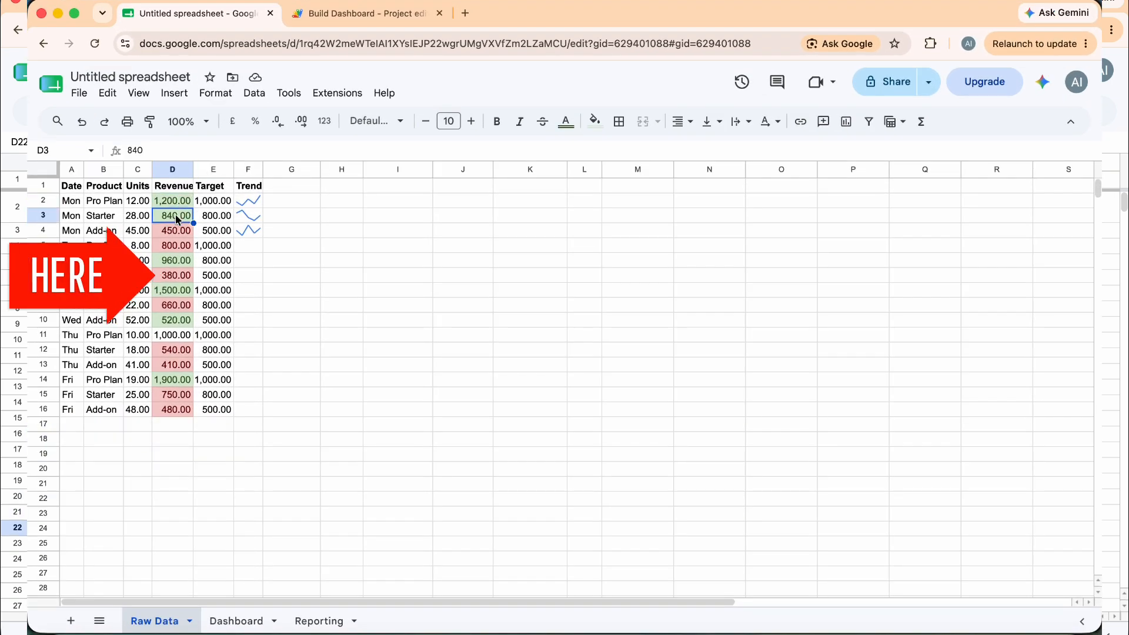
click(173, 169)
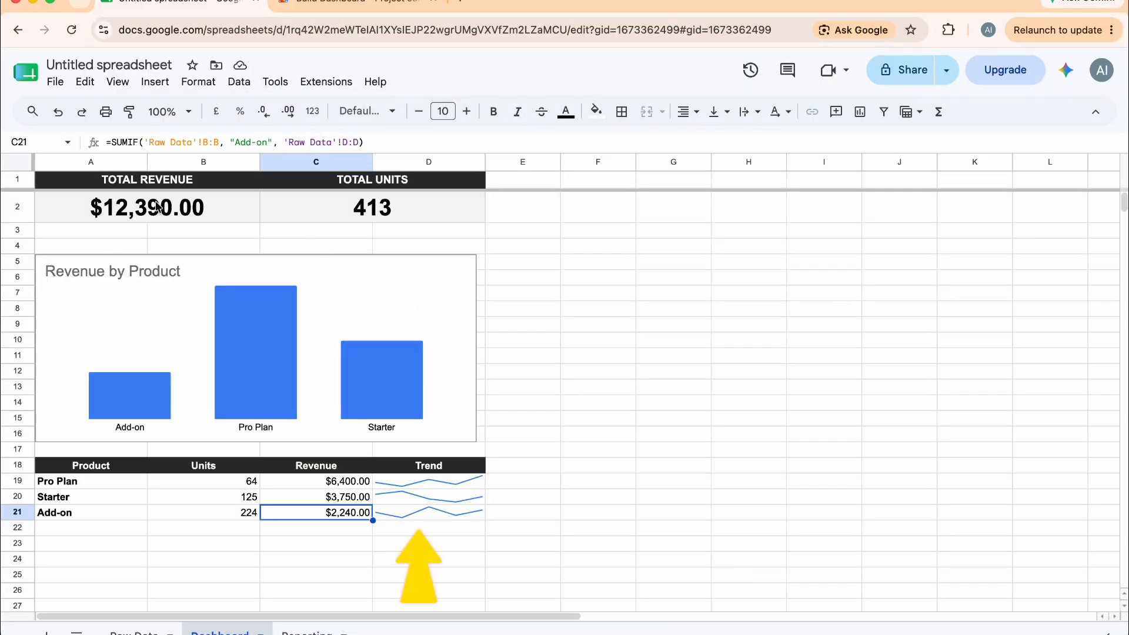
click(180, 186)
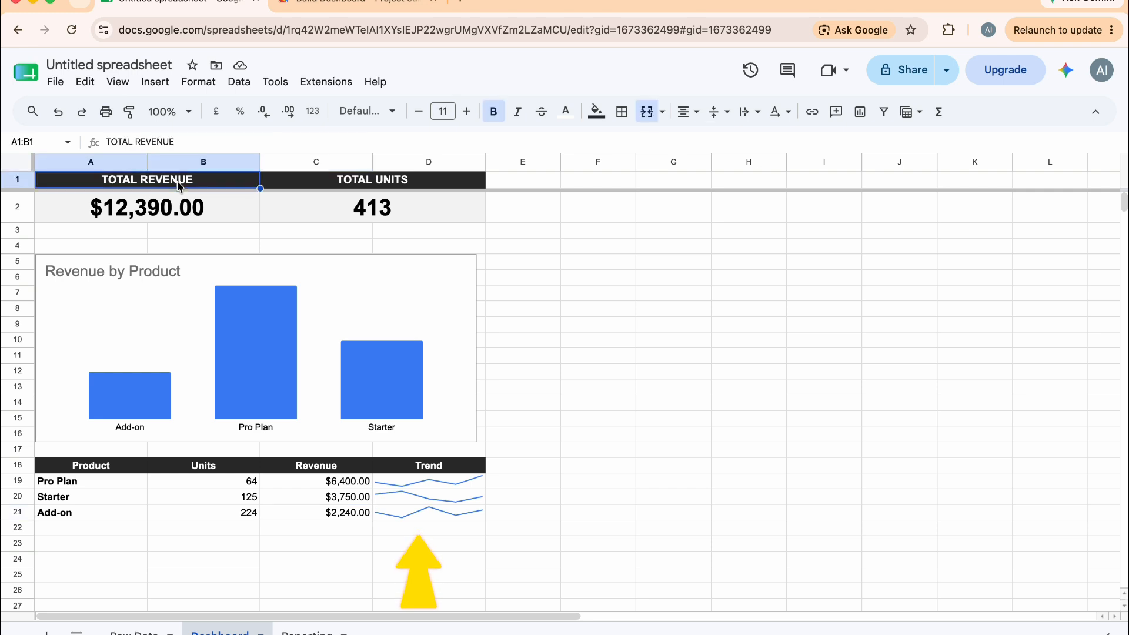
click(176, 211)
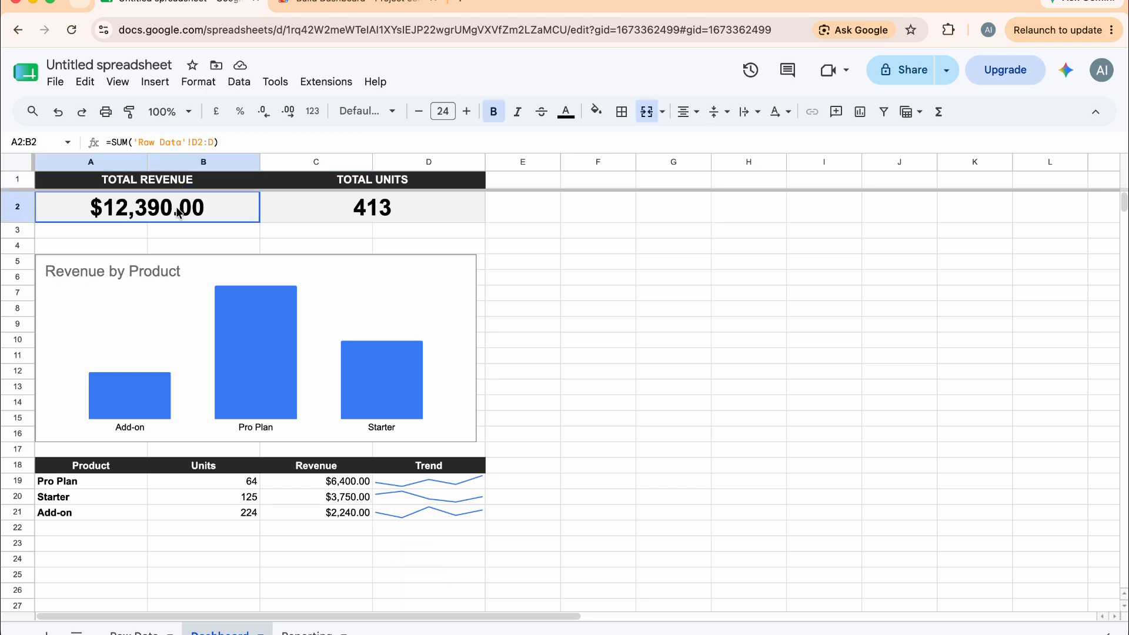
click(310, 219)
click(338, 184)
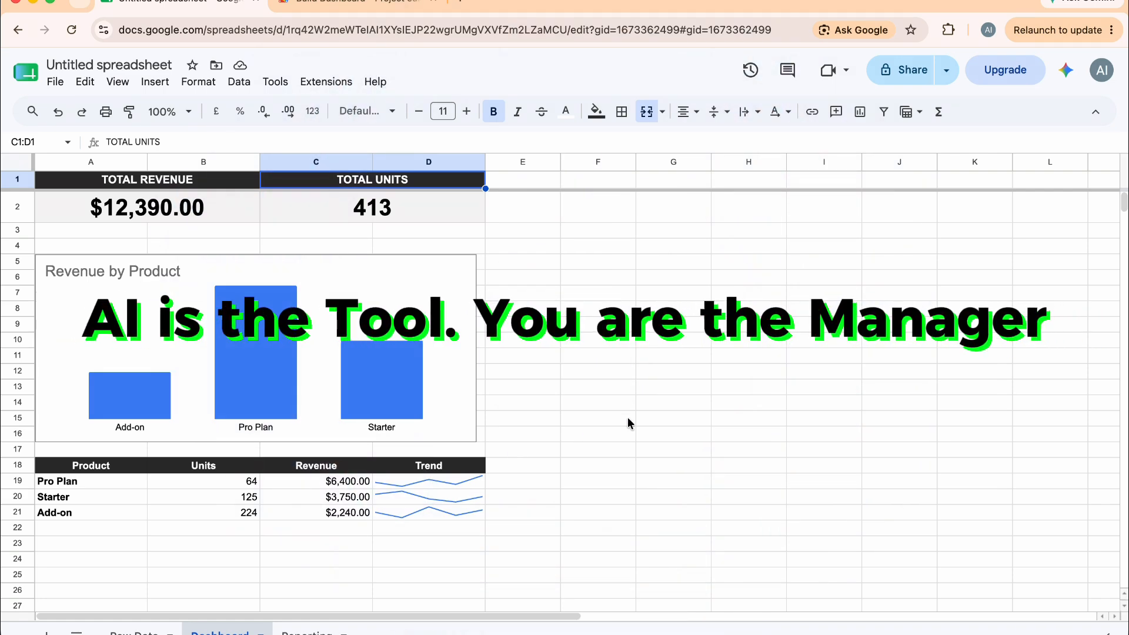
On Raw Data row 17 (Mon, Pro Plan), enter Units 25, Revenue 2550 and Target 2000
key(super+shift+5)
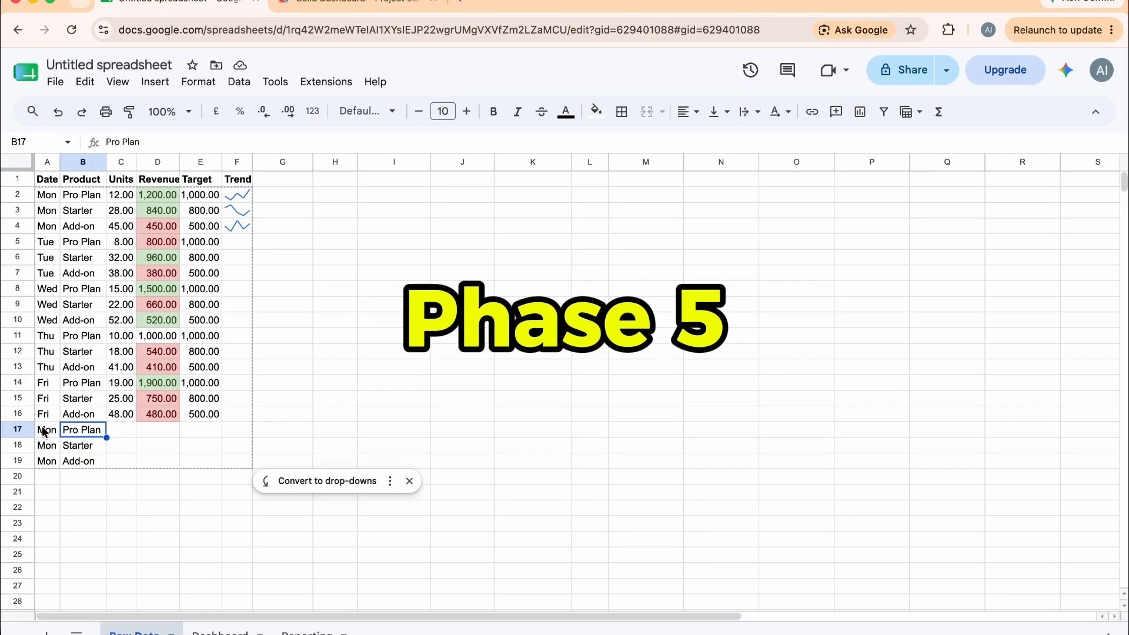
click(51, 449)
click(73, 449)
click(116, 432)
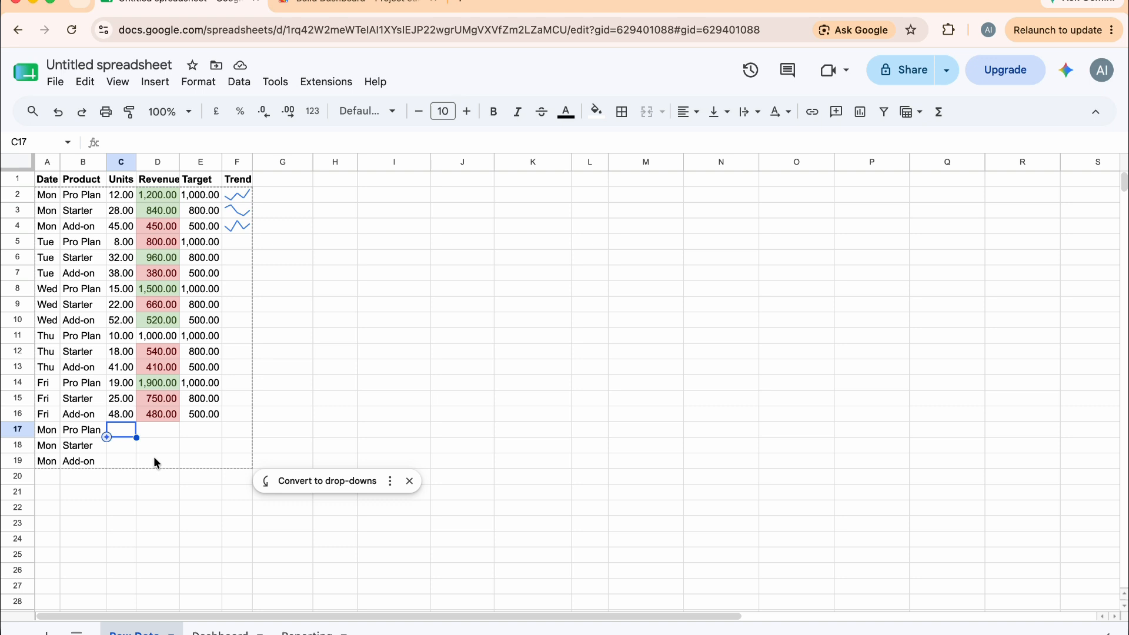
text(25)
key(Tab)
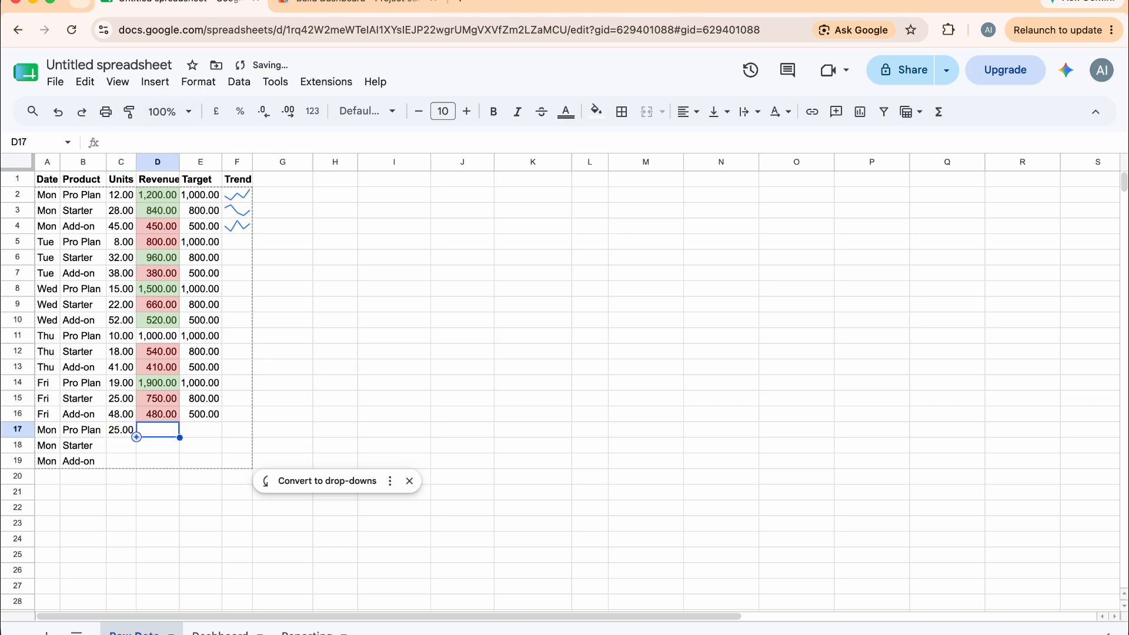
text(25)
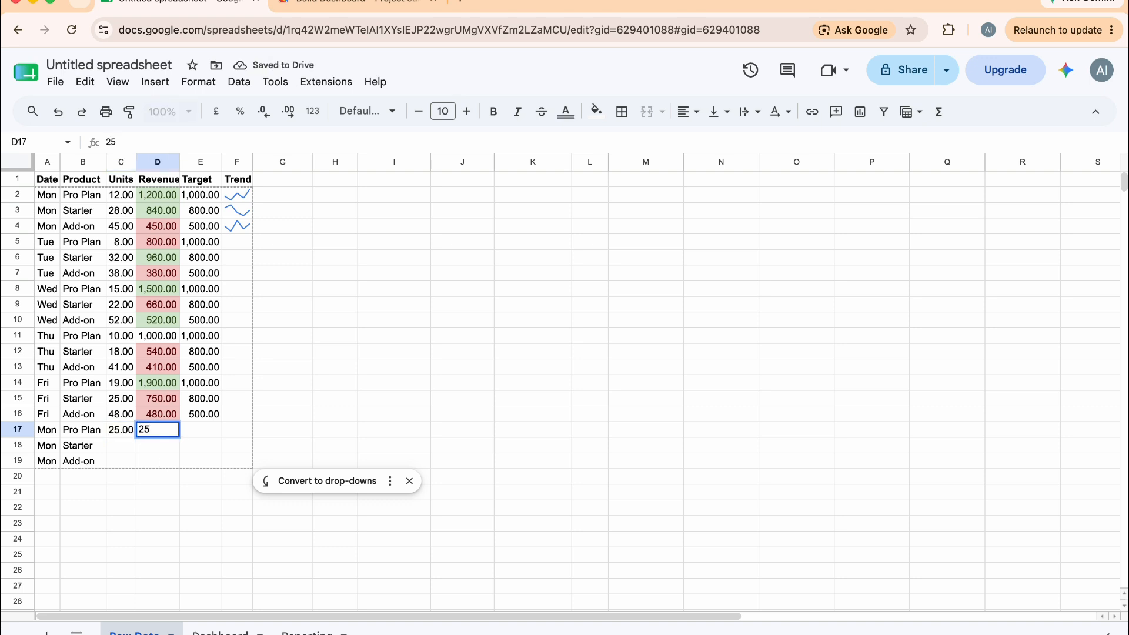
text(59)
key(BackSpace)
text(0)
key(Tab)
text(2000)
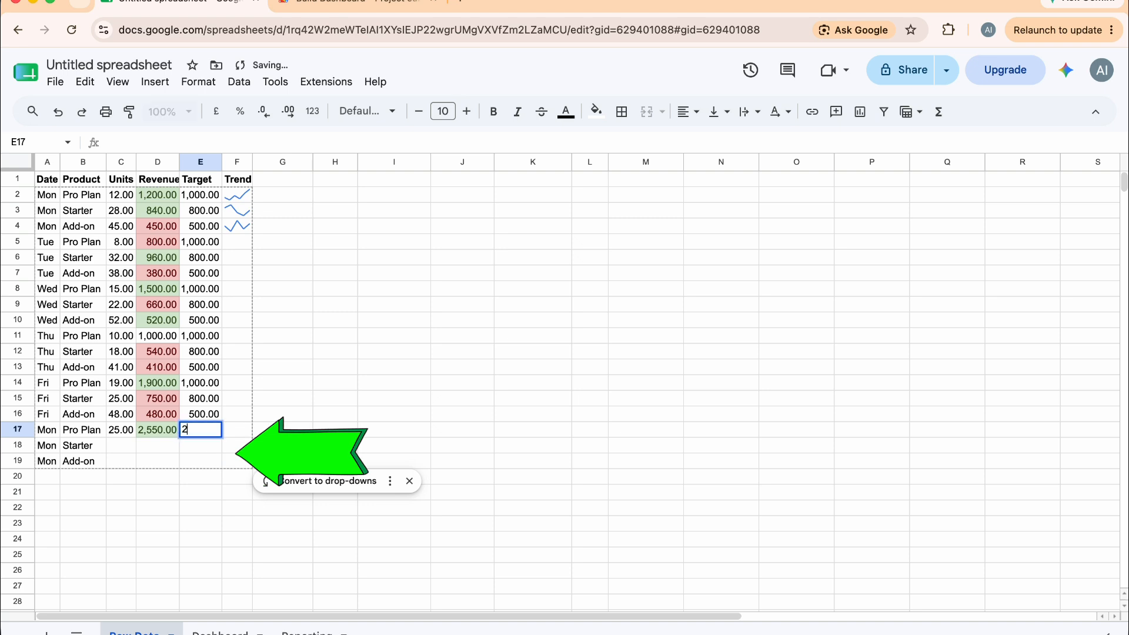
key(Return)
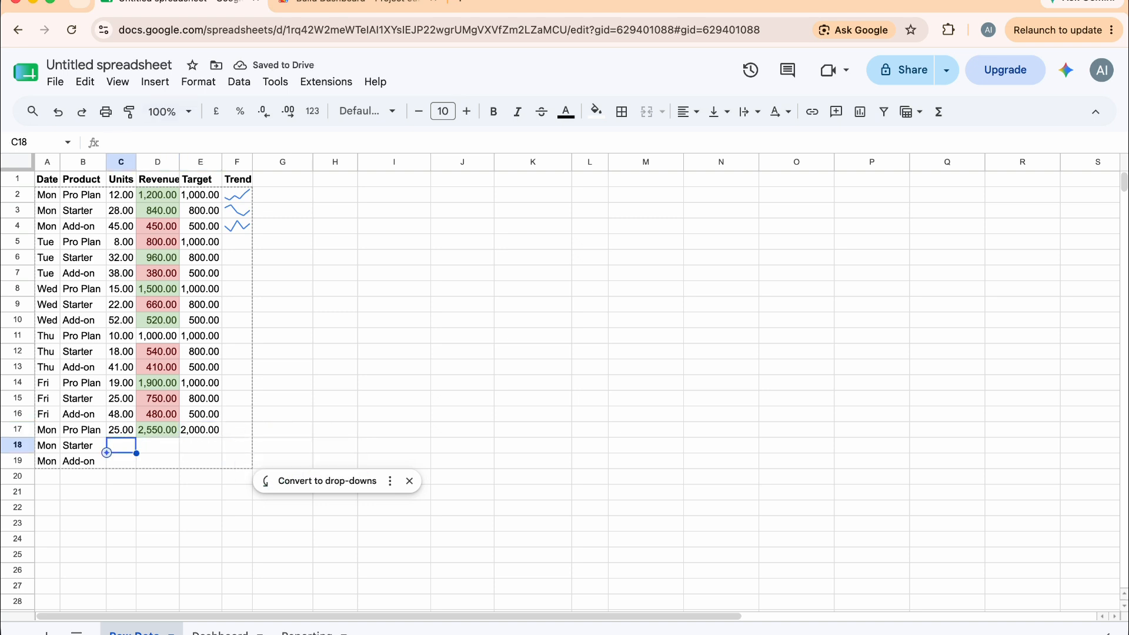
On row 18 (Mon, Starter), enter Units 30, Revenue 900 and Target 950
text(30)
key(Tab)
text(900)
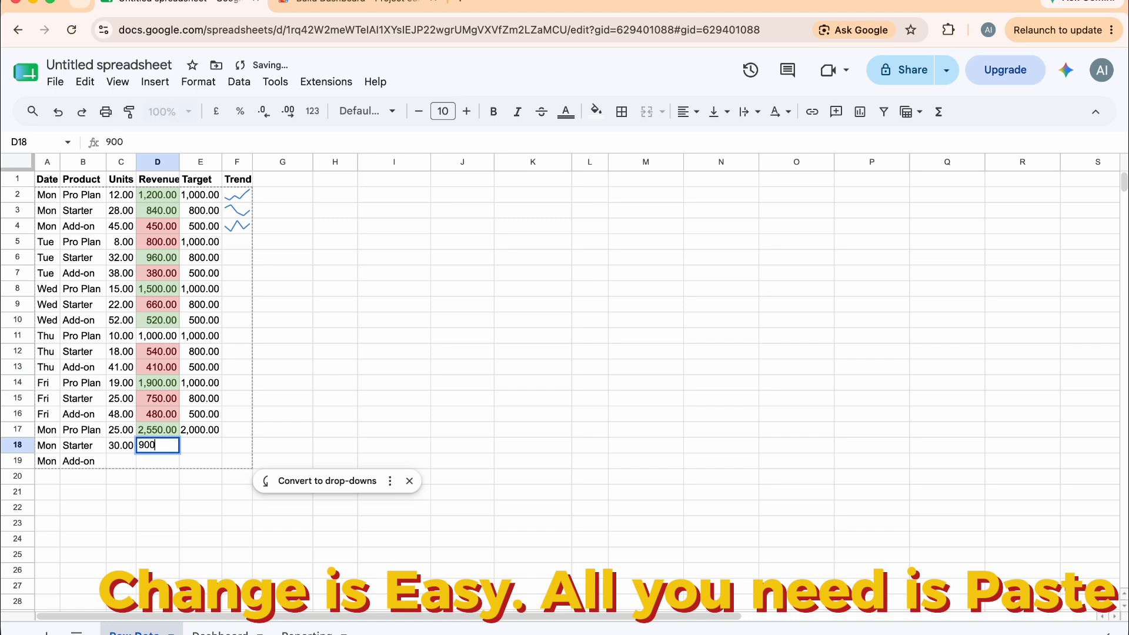
key(Tab)
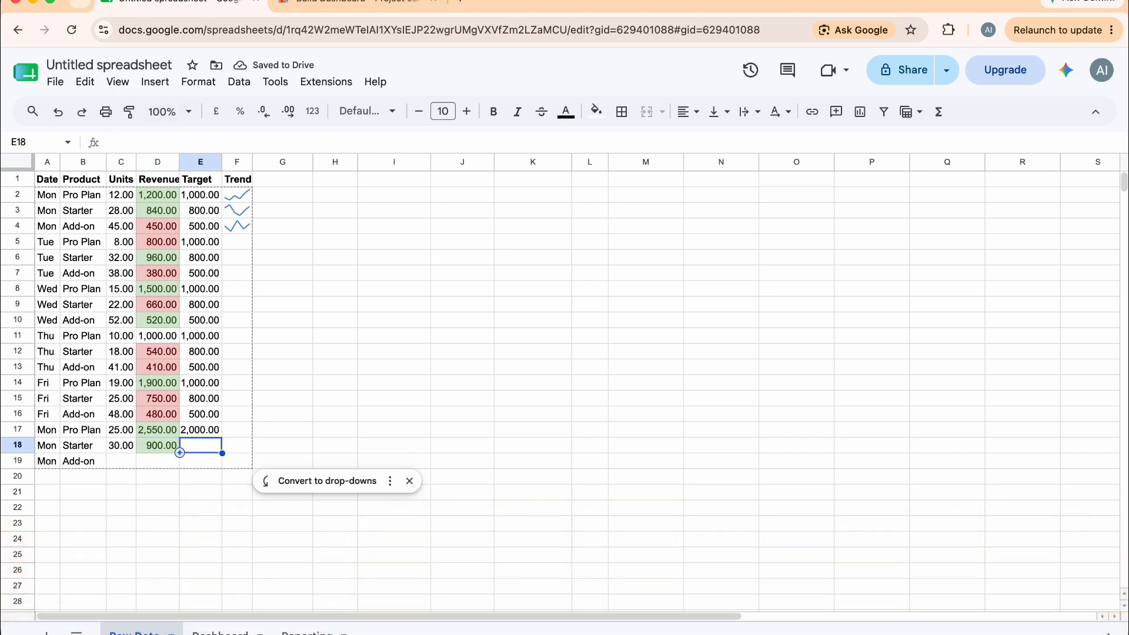
text(950)
key(Return)
key(Left)
key(Left)
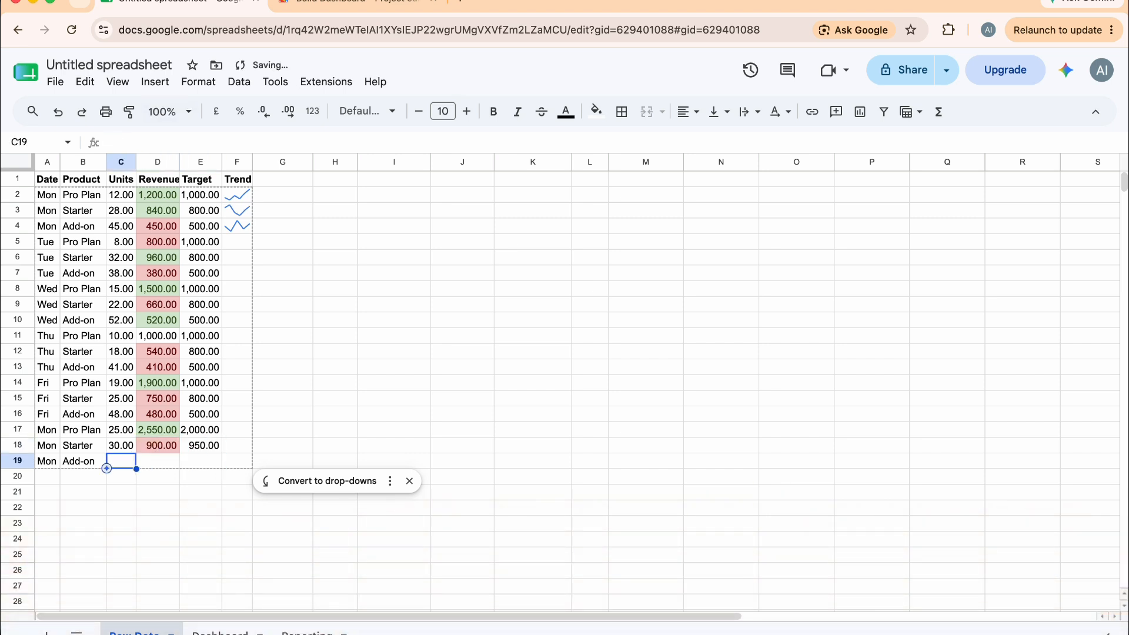
On row 19 (Mon, Add-on), enter Units 40, Revenue 400 and Target 500
text(40)
key(Tab)
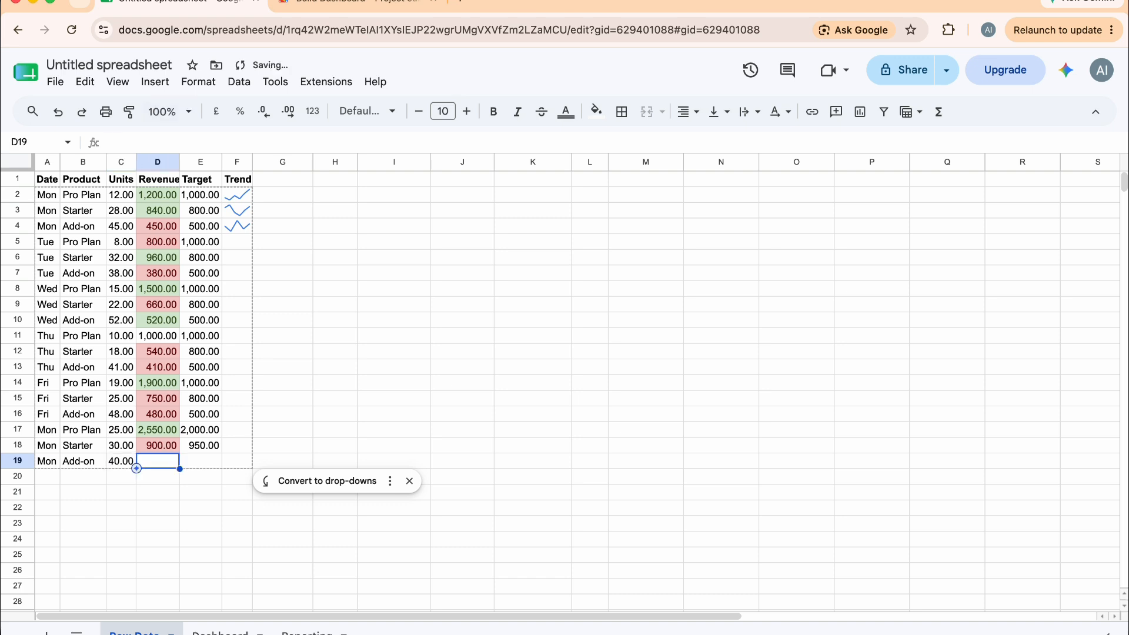
text(400)
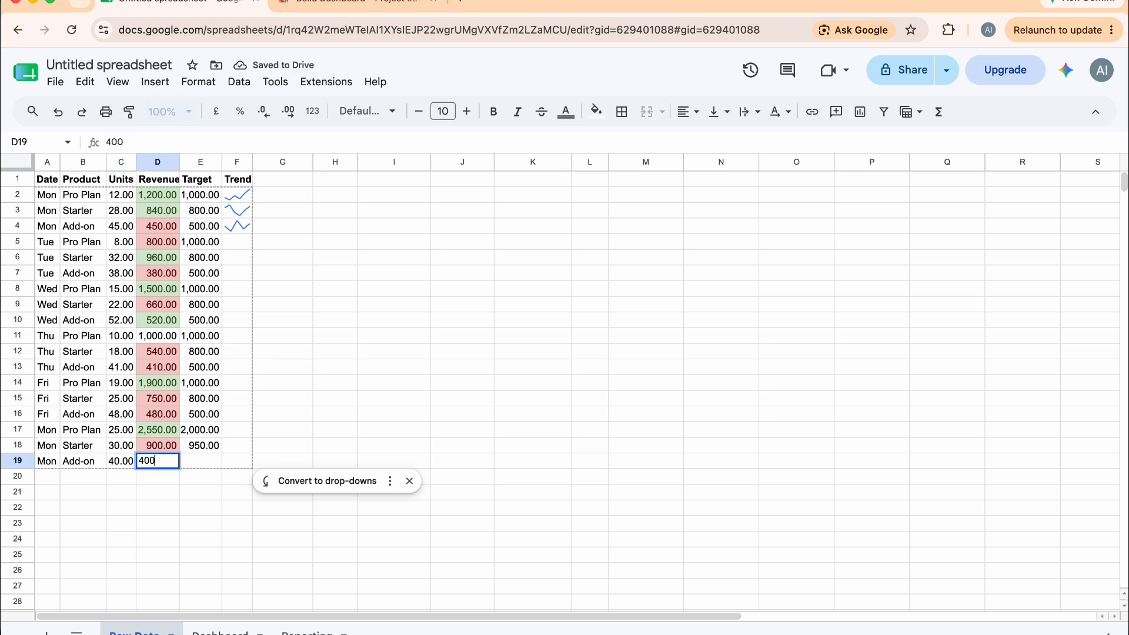
key(Tab)
text(500)
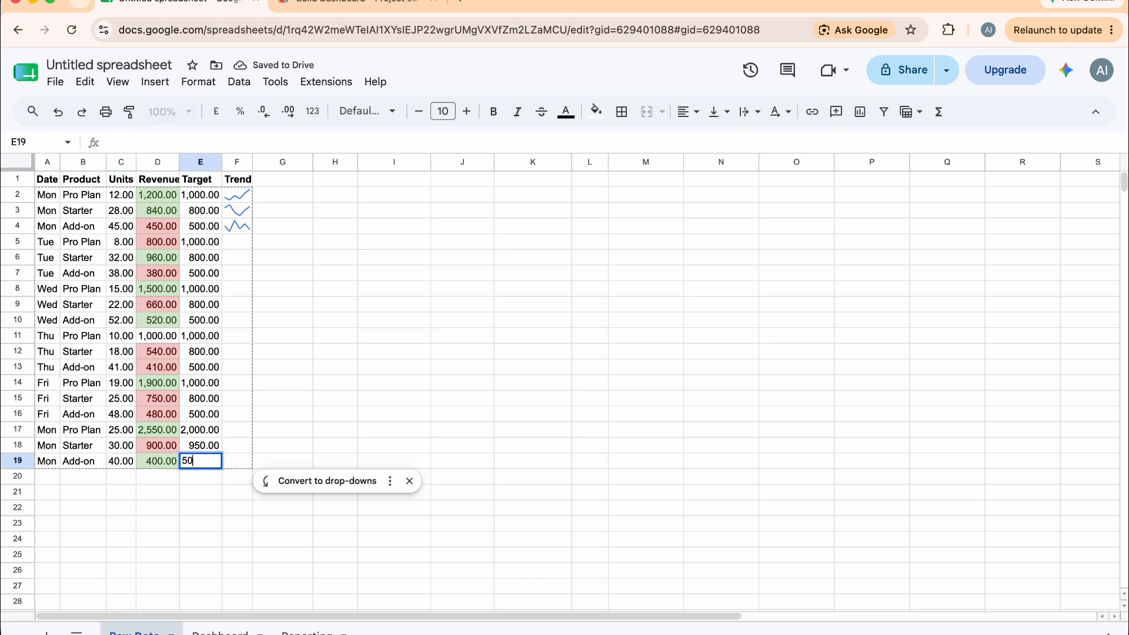
key(Return)
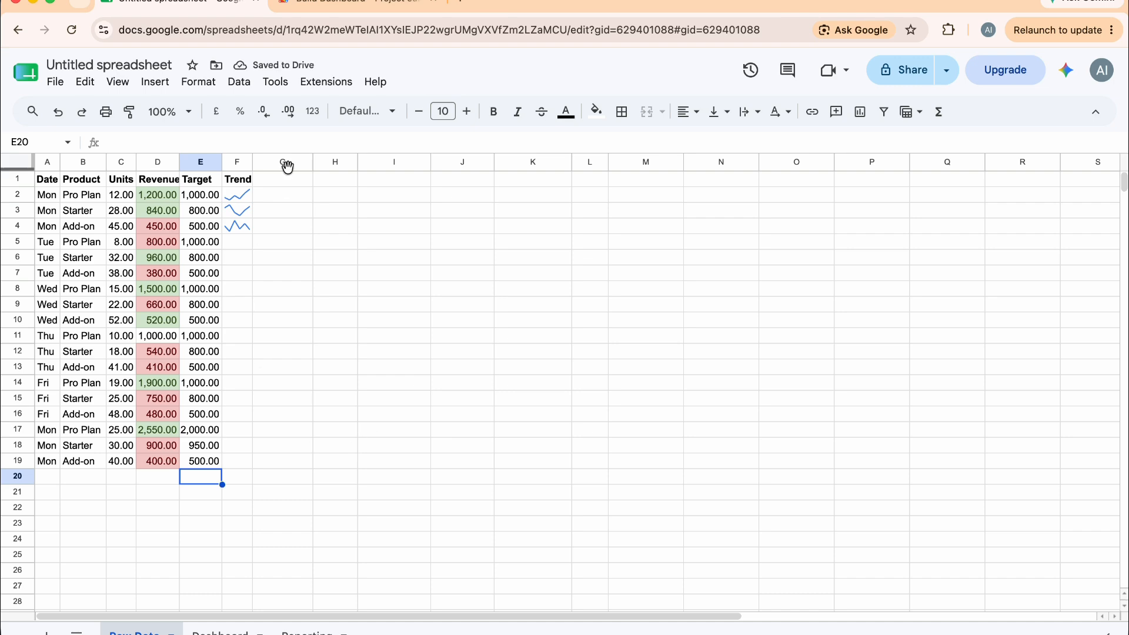
Rerun buildDashboard in the Apps Script editor and open the Dashboard sheet to view the refreshed figures
click(329, 3)
click(331, 115)
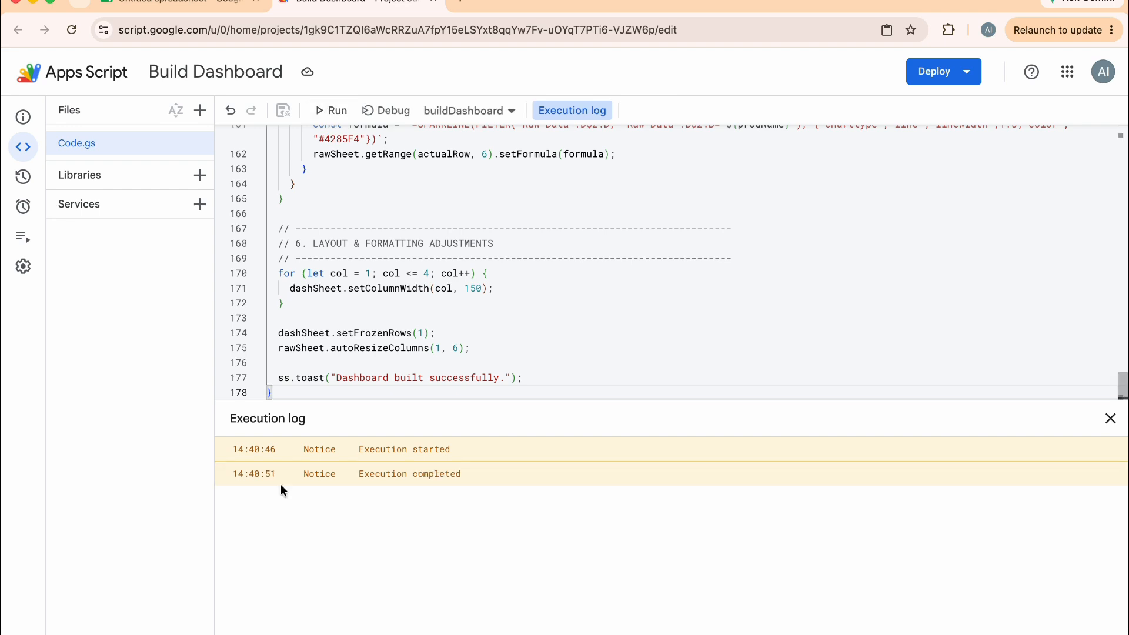
click(180, 5)
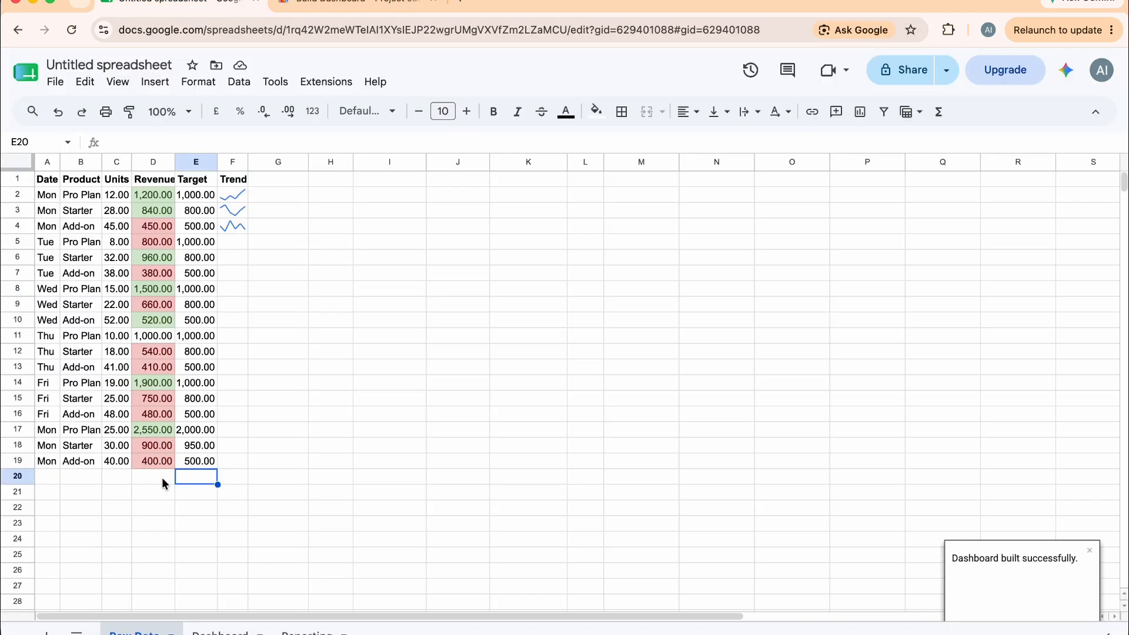
click(220, 632)
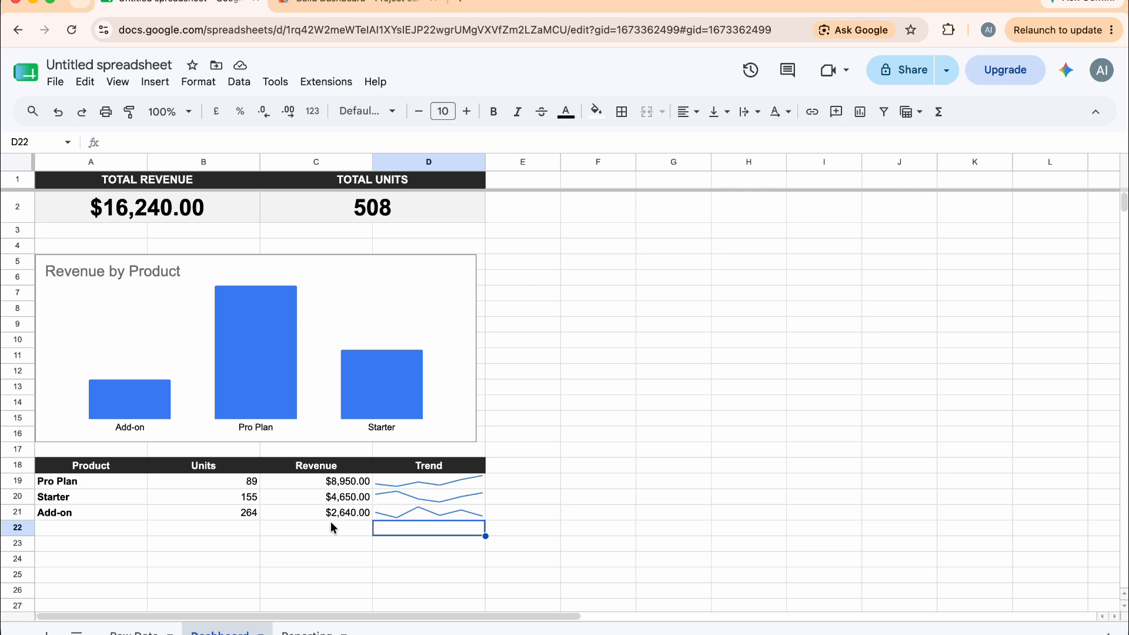
Inspect the formulas behind the Dashboard's total revenue and units cards and the product summary table's Units and Revenue cells
click(150, 630)
key(alt+Down)
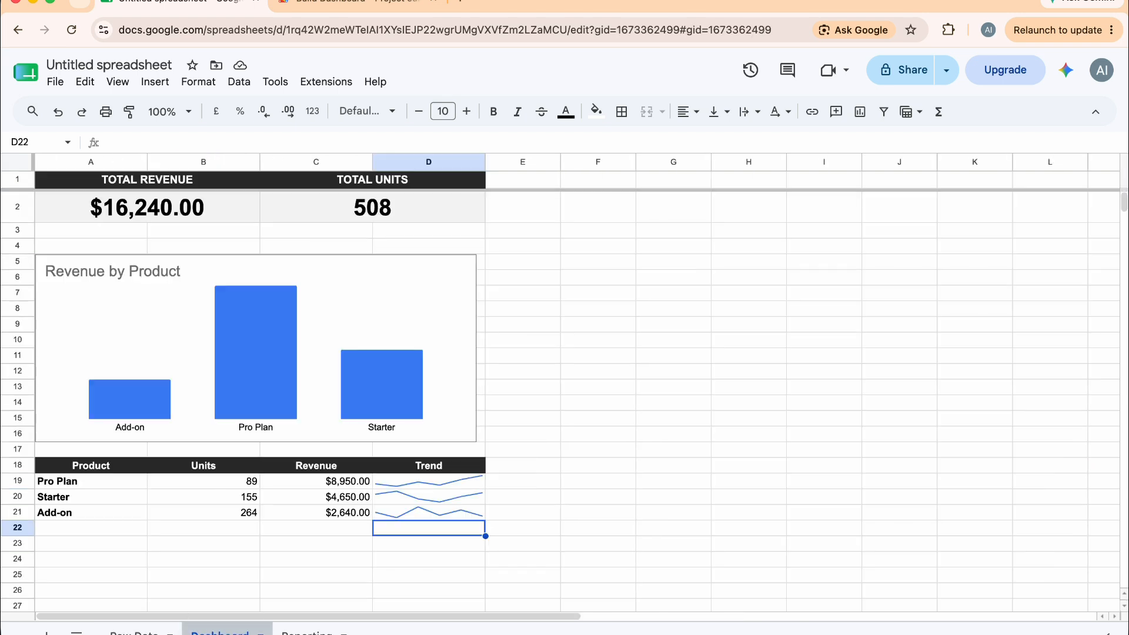
click(415, 214)
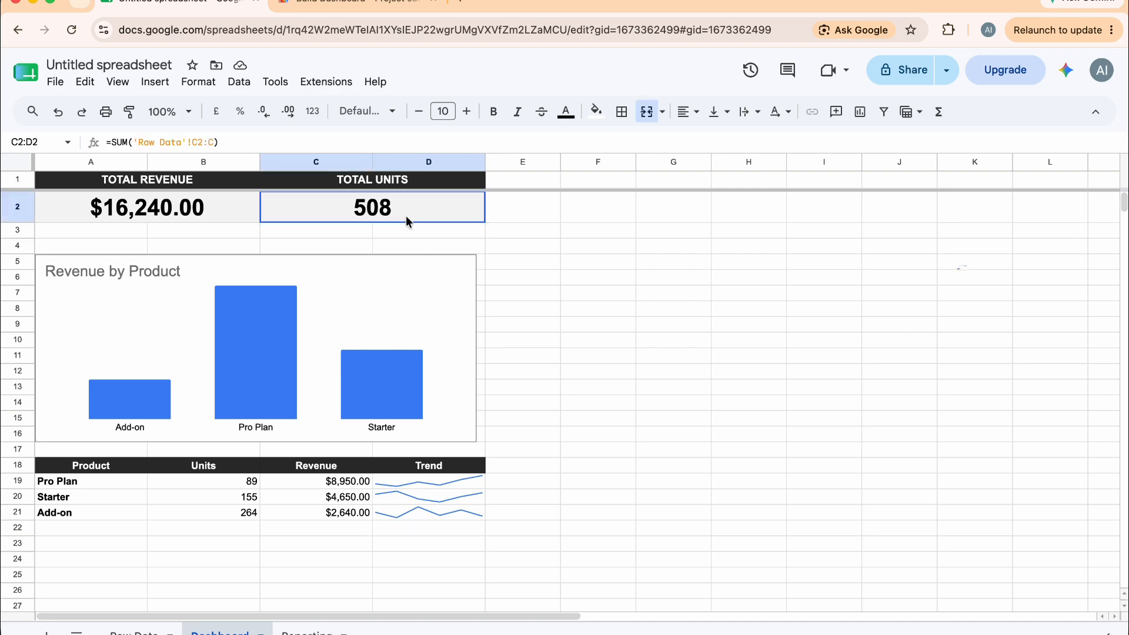
click(225, 215)
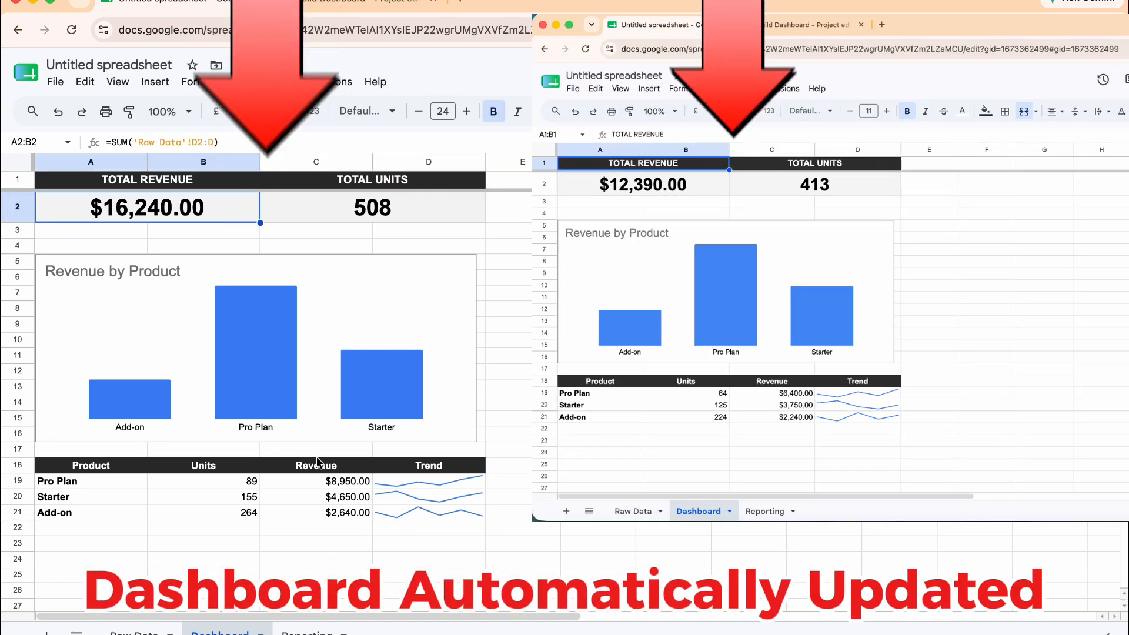
click(248, 481)
click(246, 500)
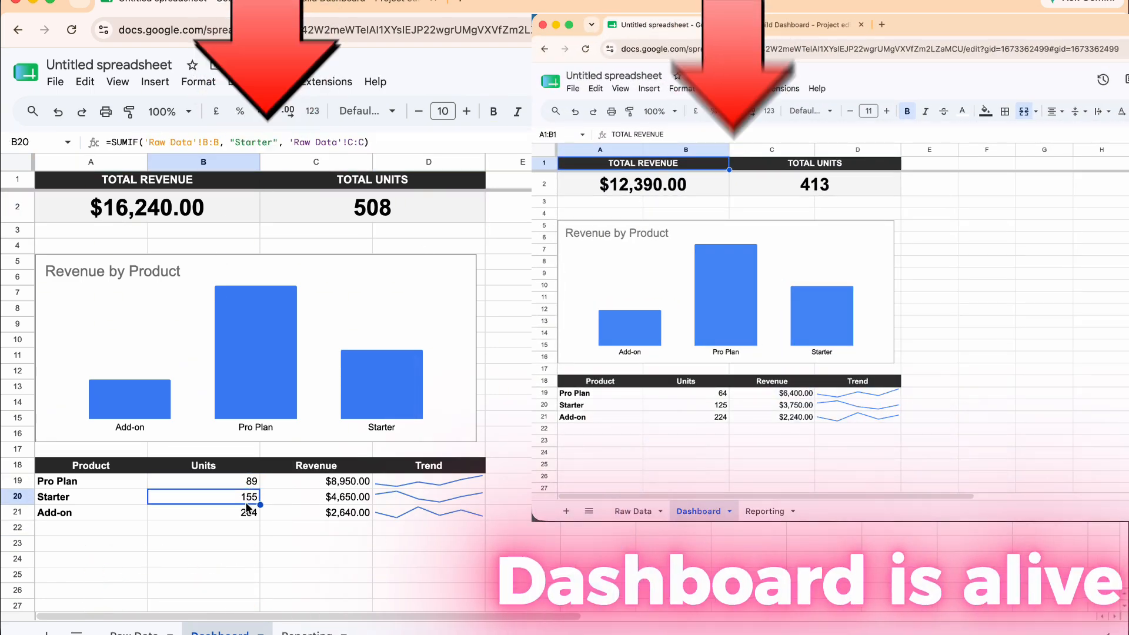
click(248, 511)
click(293, 483)
click(296, 498)
click(298, 513)
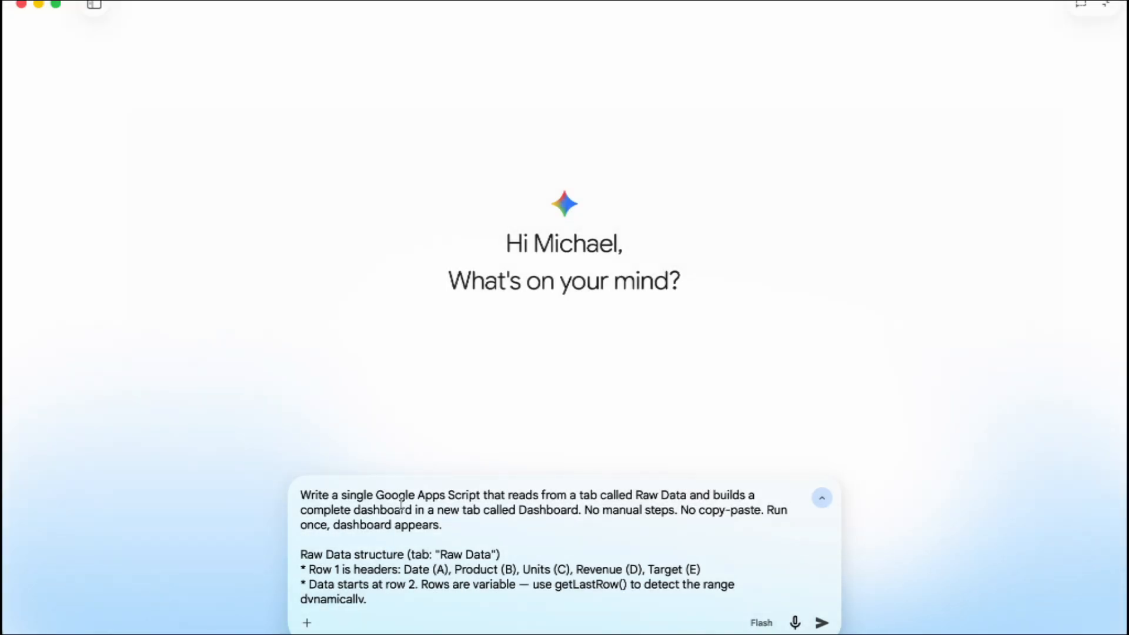
Read through the dashboard-building prompt in the Gemini message box
scroll(401, 503, down, 5)
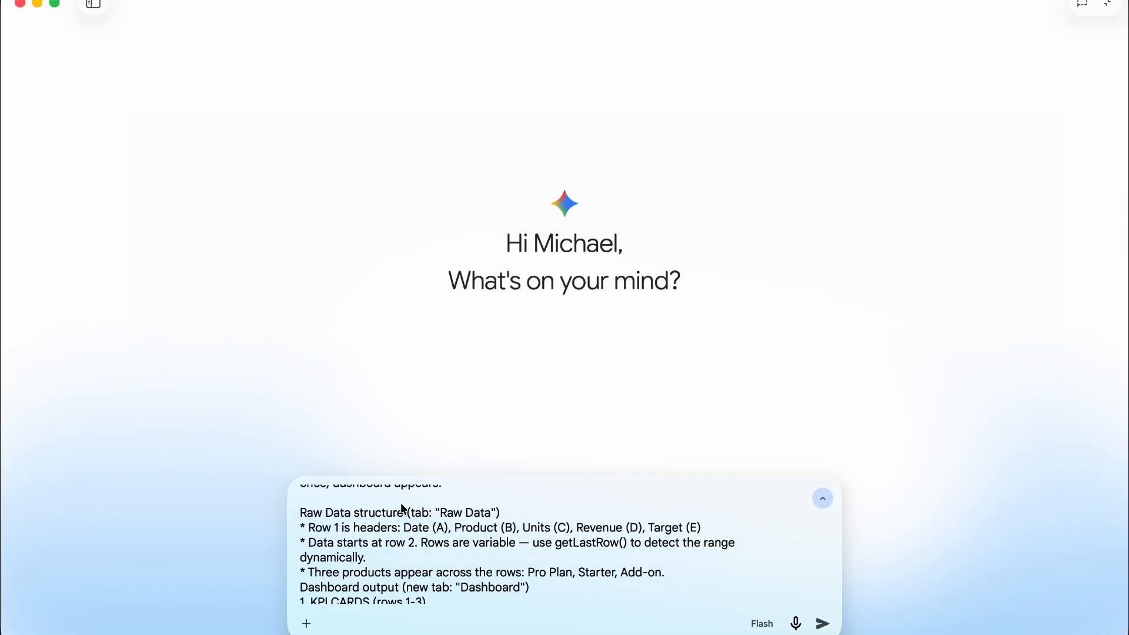
scroll(402, 537, down, 8)
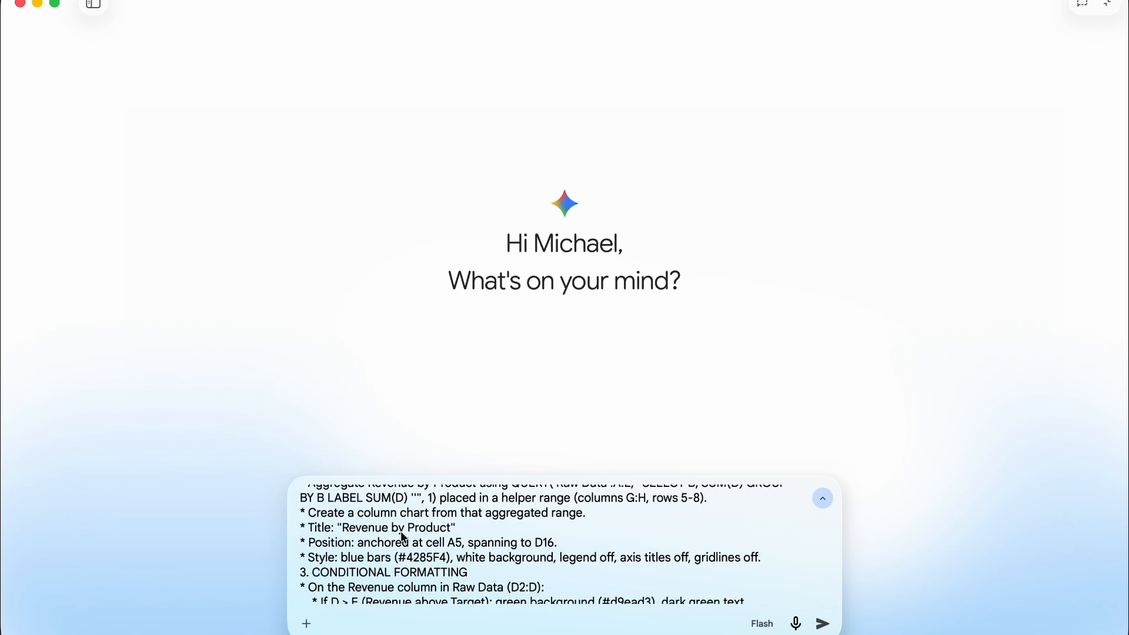
scroll(404, 537, down, 5)
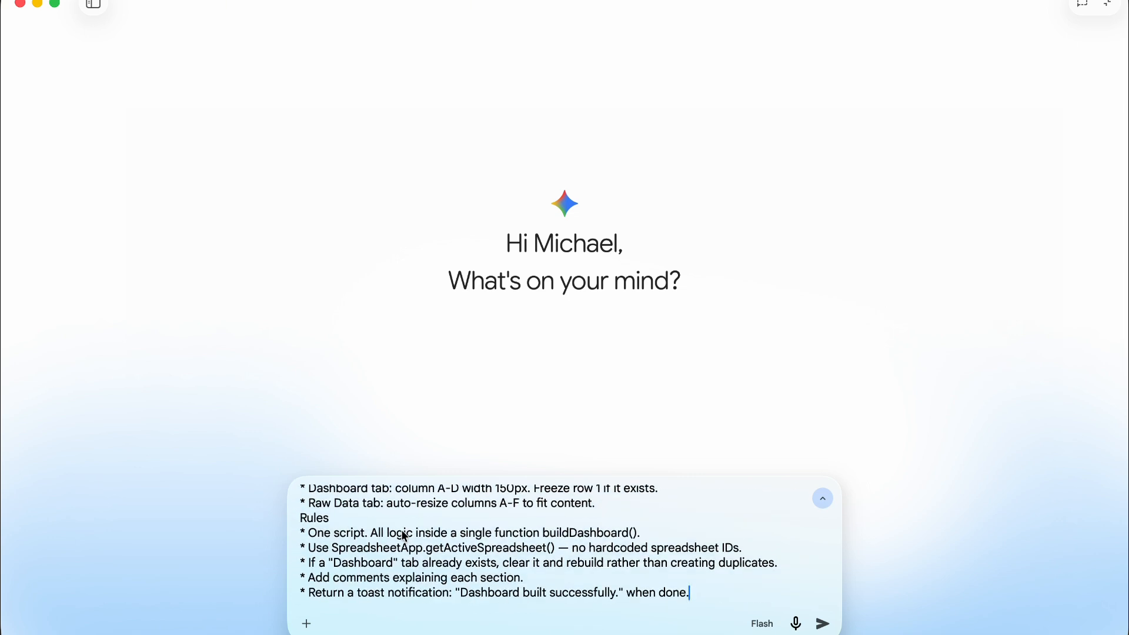
scroll(402, 533, up, 12)
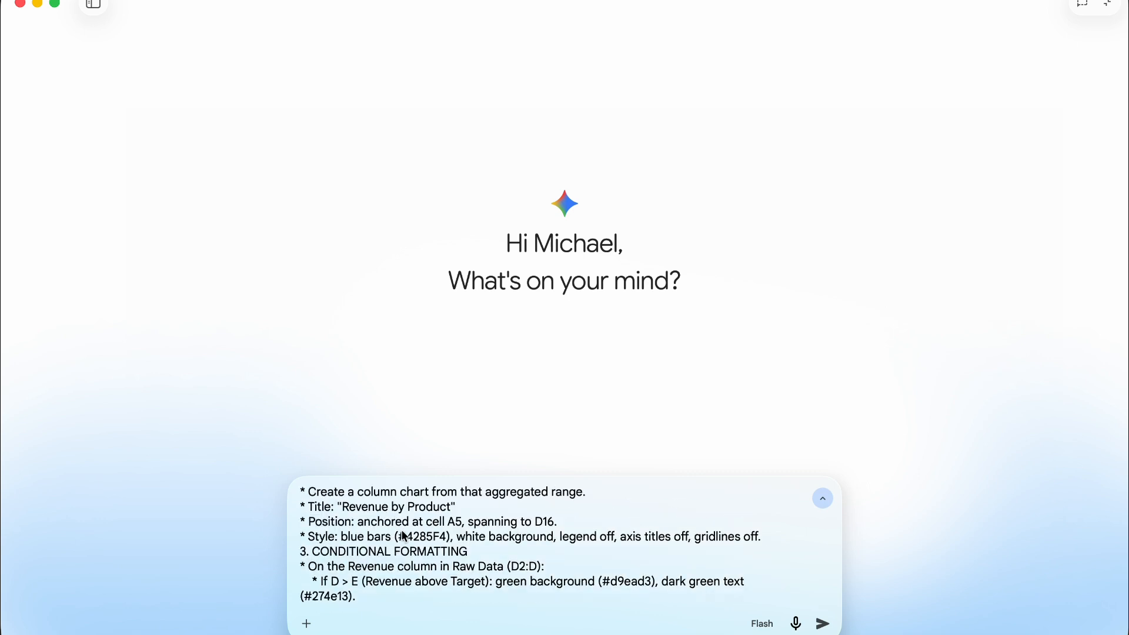
scroll(402, 532, up, 6)
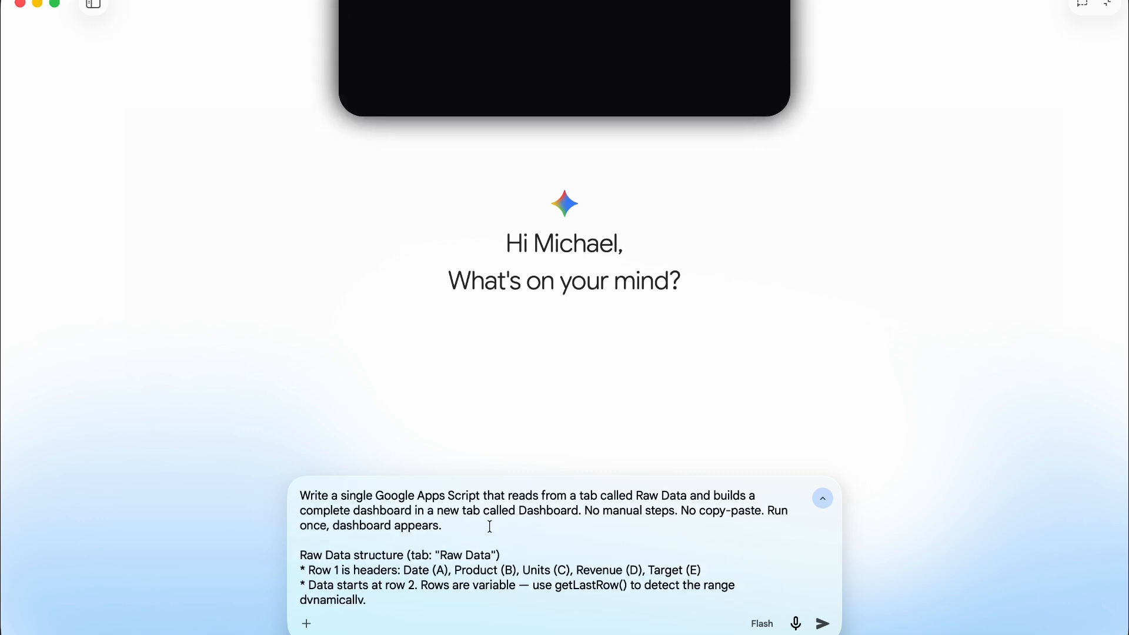